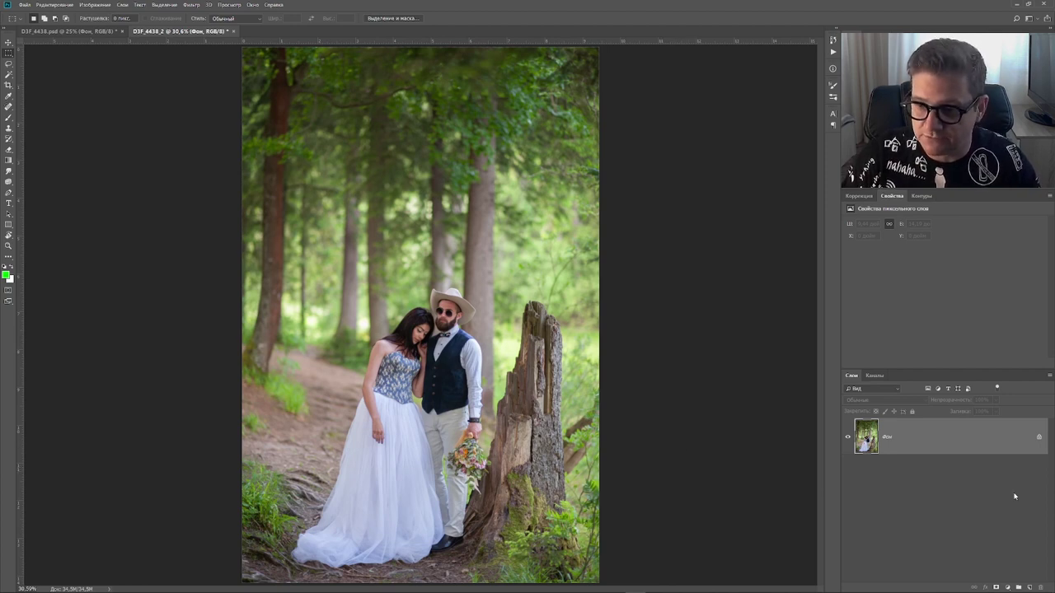
- Add a Channel Mixer adjustment layer with Green kept as the output channel
left_click(1007, 587)
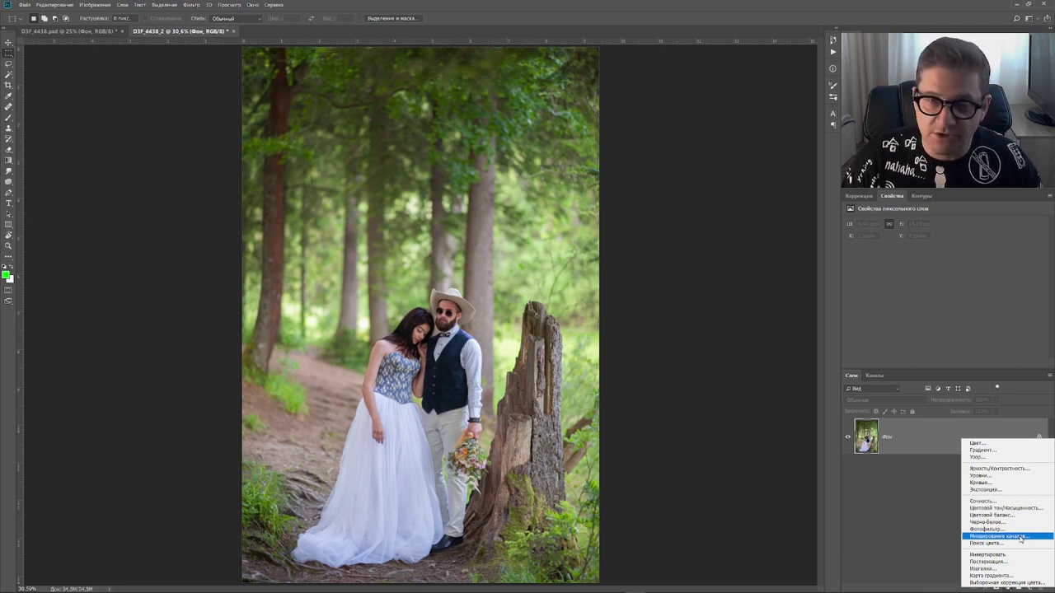
left_click(1021, 537)
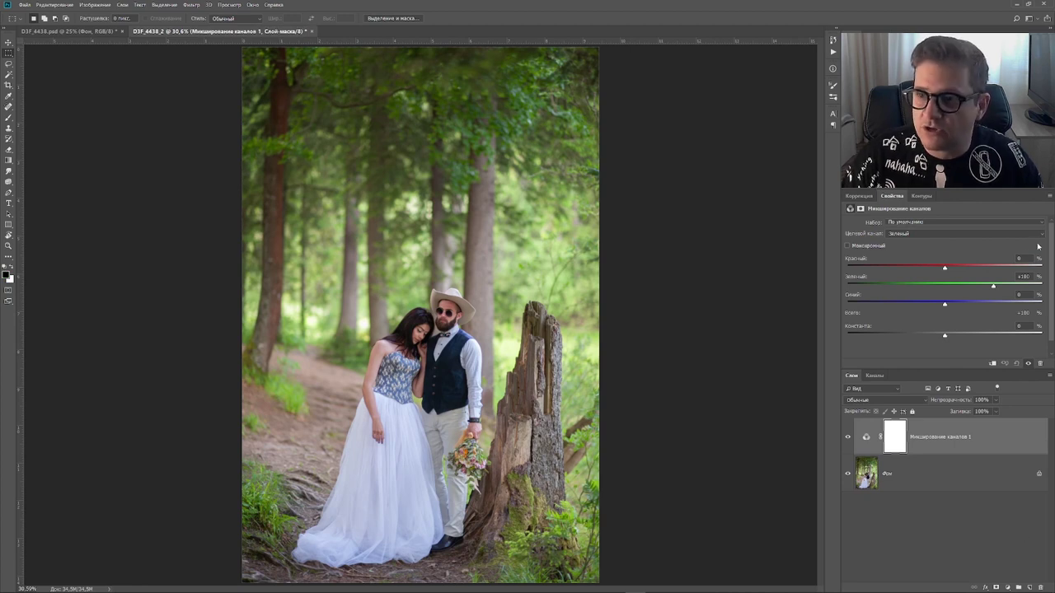
left_click(1041, 234)
left_click(948, 249)
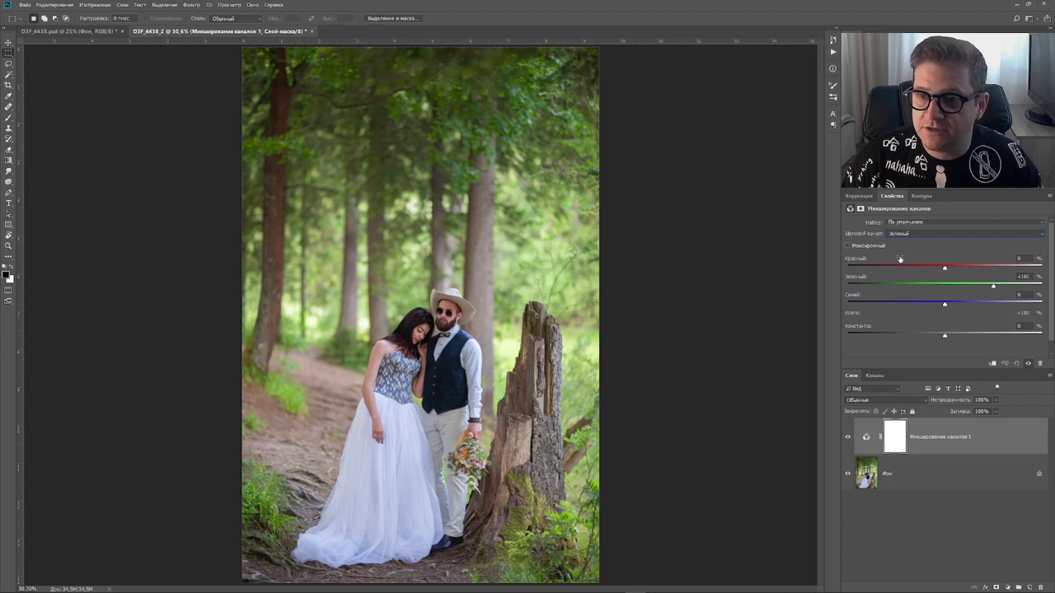
- Build the green output from Red 20%, Green 30% and Blue 50%
left_click(1020, 258)
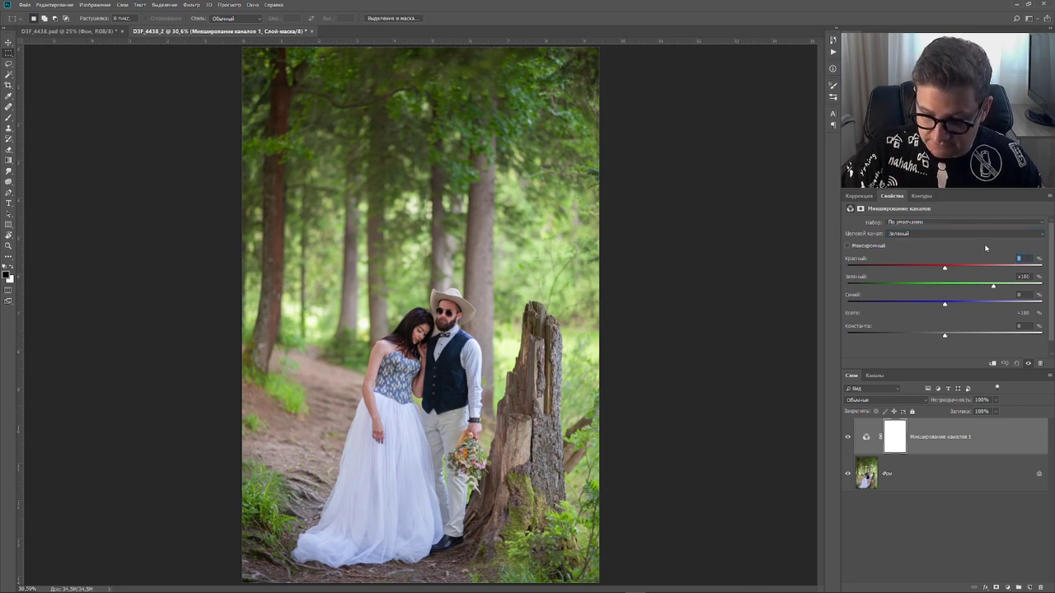
type("20")
key("Return")
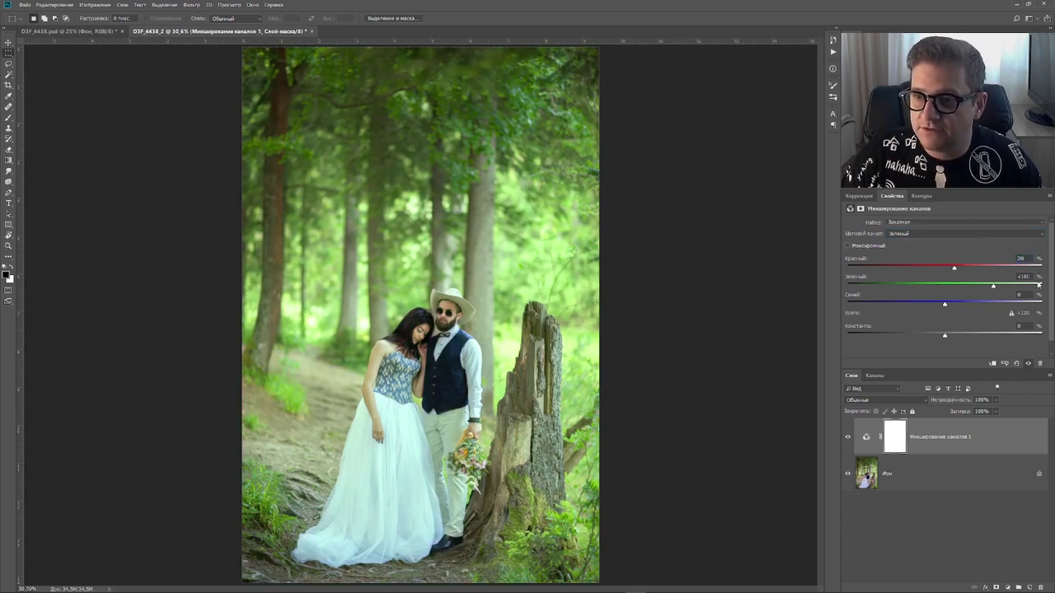
key("Tab")
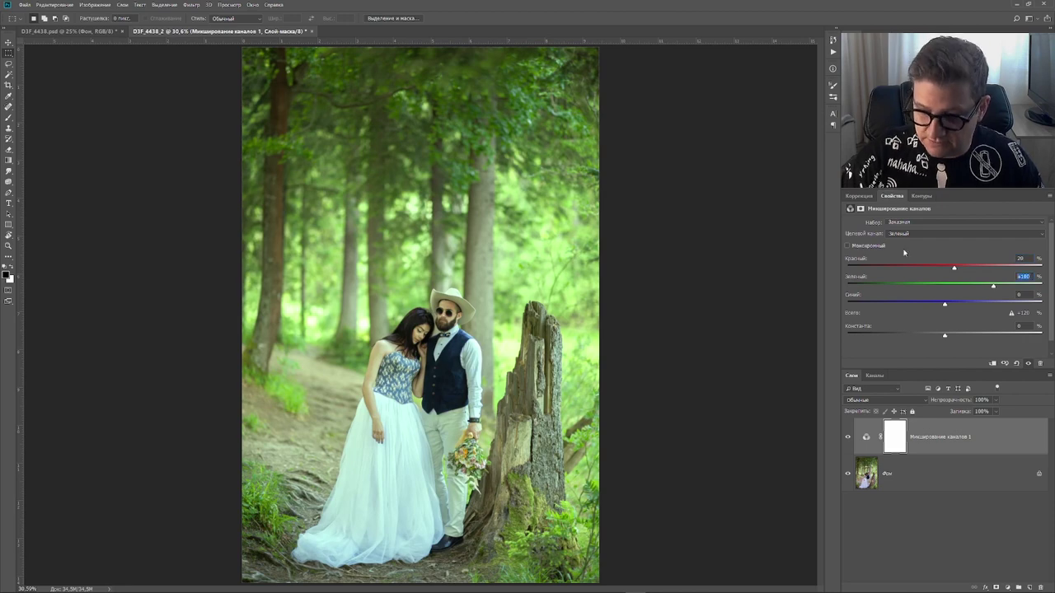
type("30")
key("Return")
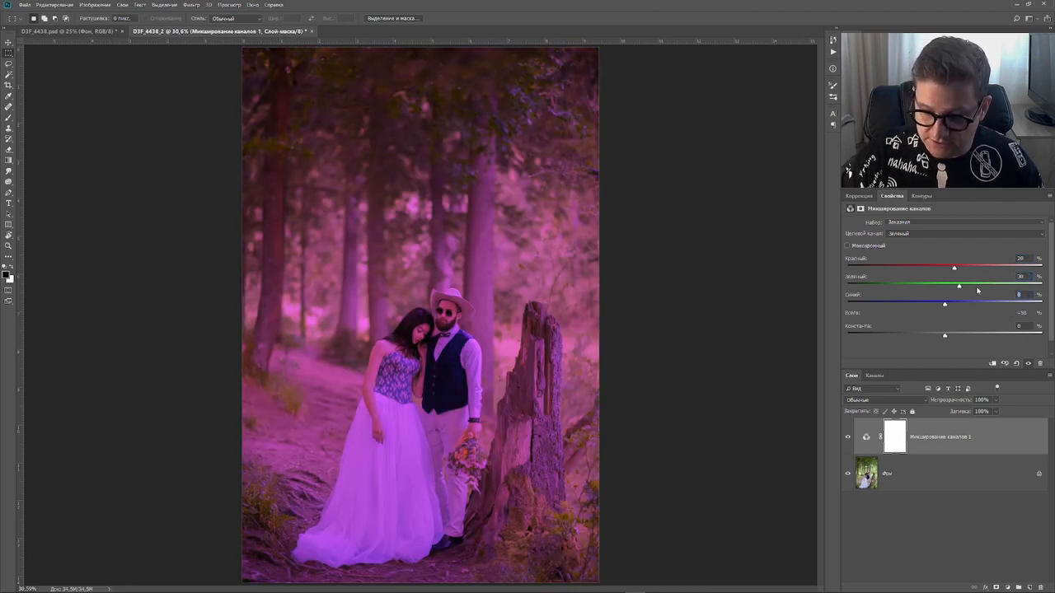
key("Tab")
type("50")
key("Return")
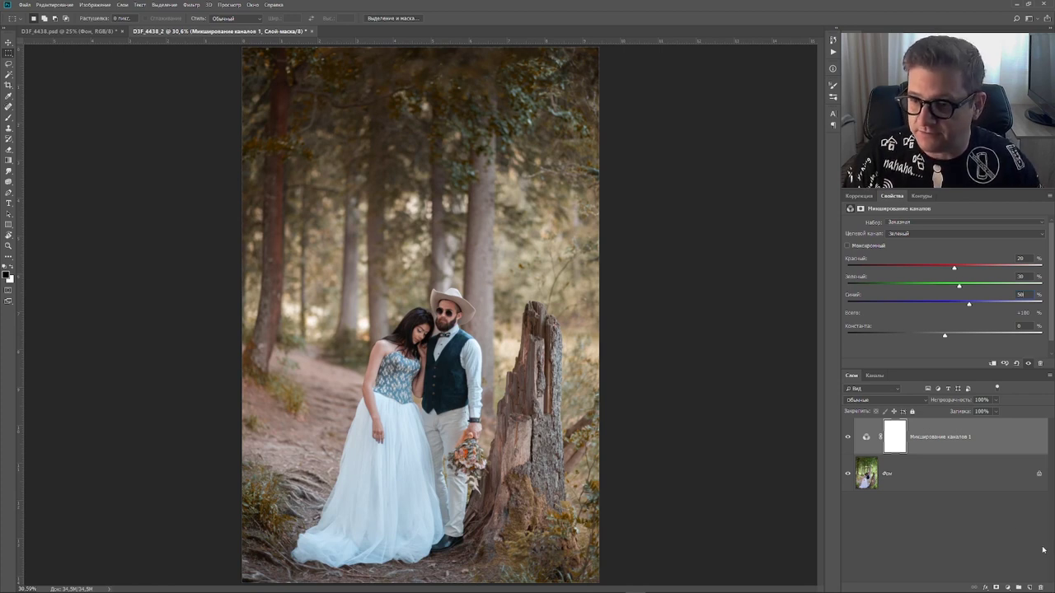
- Add a Selective Color layer above Channel Mixer 1 with its Colors range set to Reds
left_click(1007, 588)
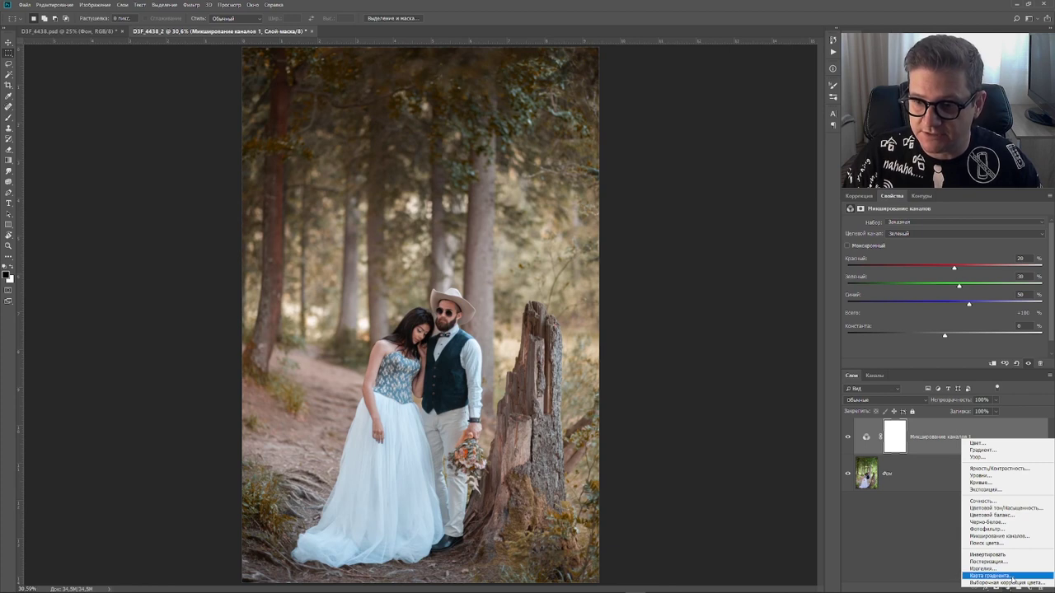
left_click(1013, 583)
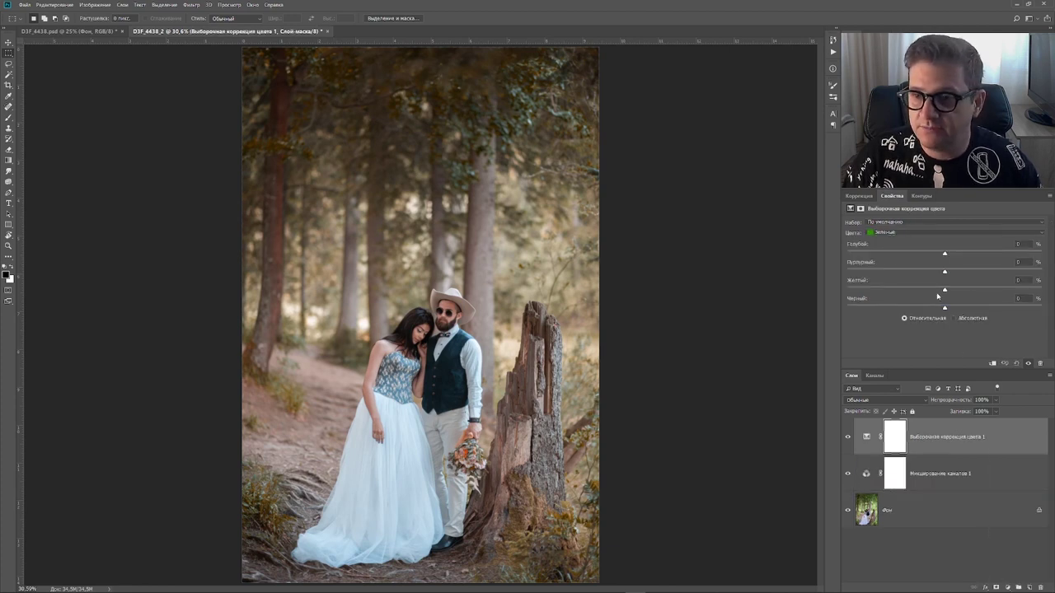
left_click(890, 233)
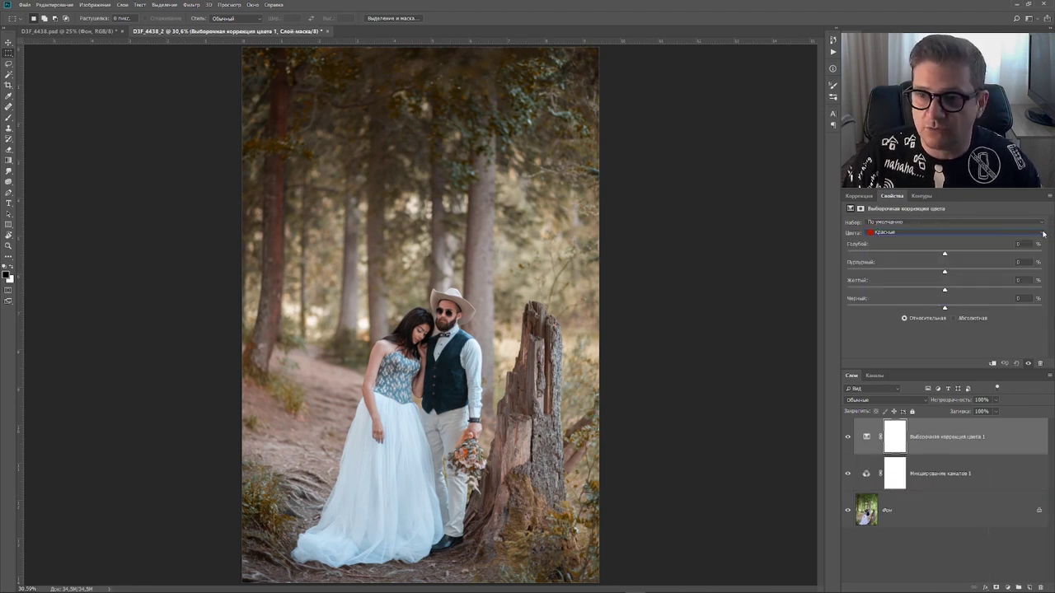
left_click(1043, 234)
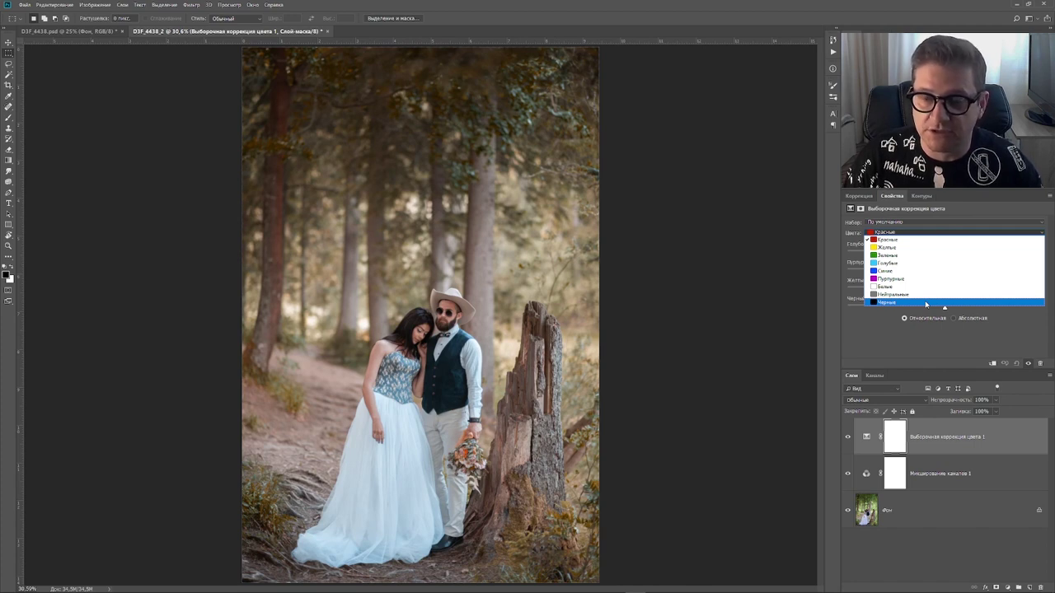
left_click(936, 240)
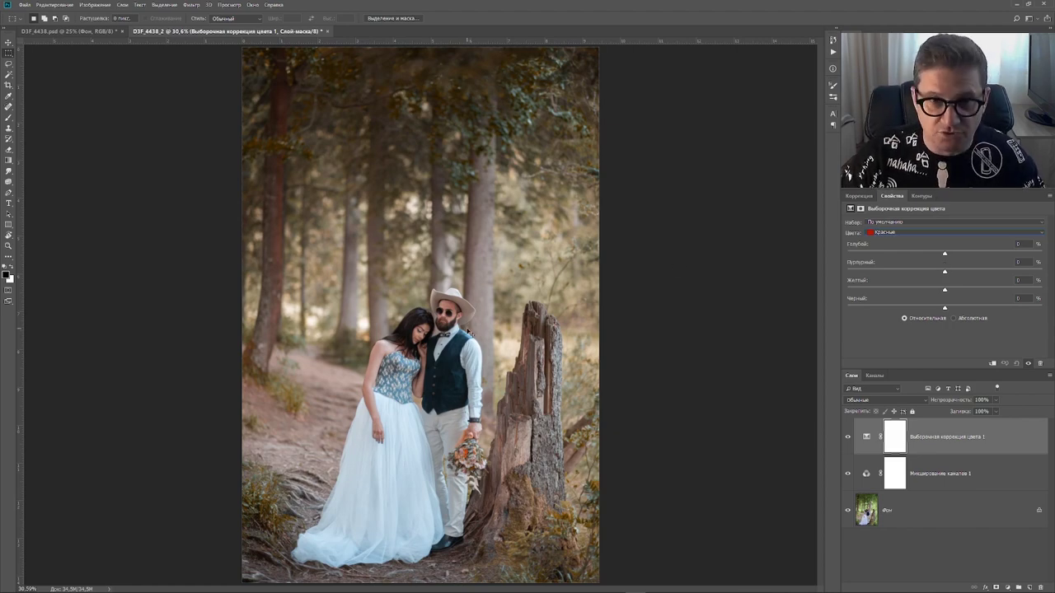
- Set the reds to Cyan +44% and Yellow +3%, with Magenta and Black at 0%
key("ctrl+plus")
key("ctrl+plus")
key("ctrl+plus")
key("ctrl+plus")
key("ctrl+plus")
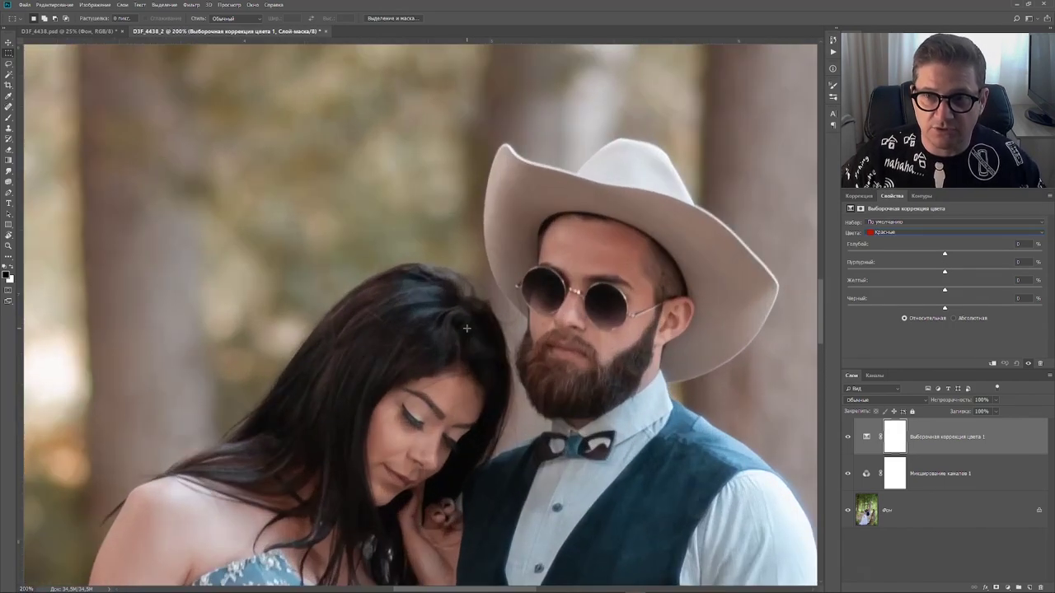
left_click_drag(491, 340, 373, 230)
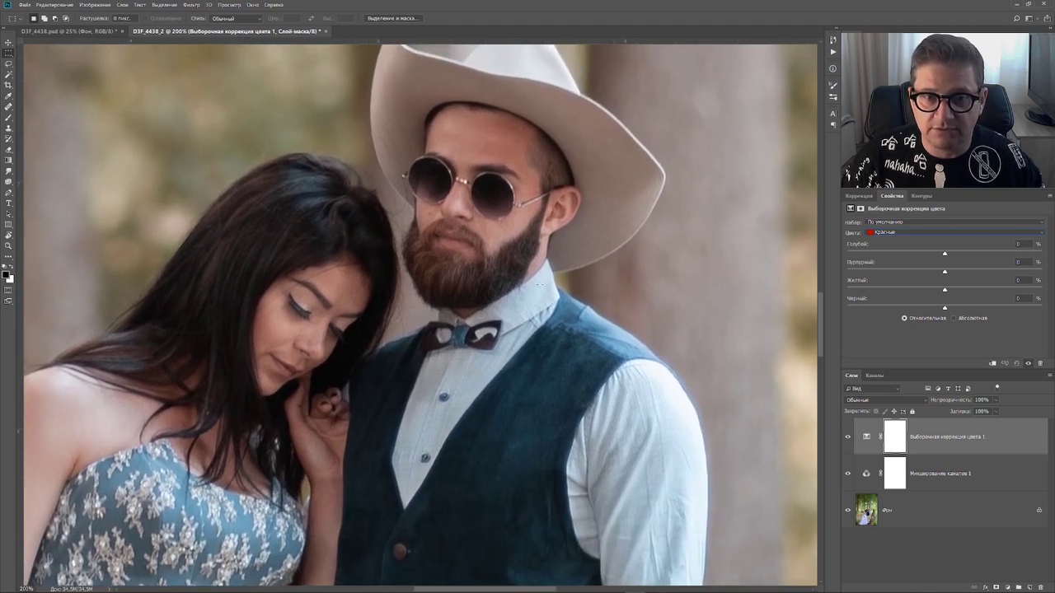
left_click_drag(946, 254, 883, 275)
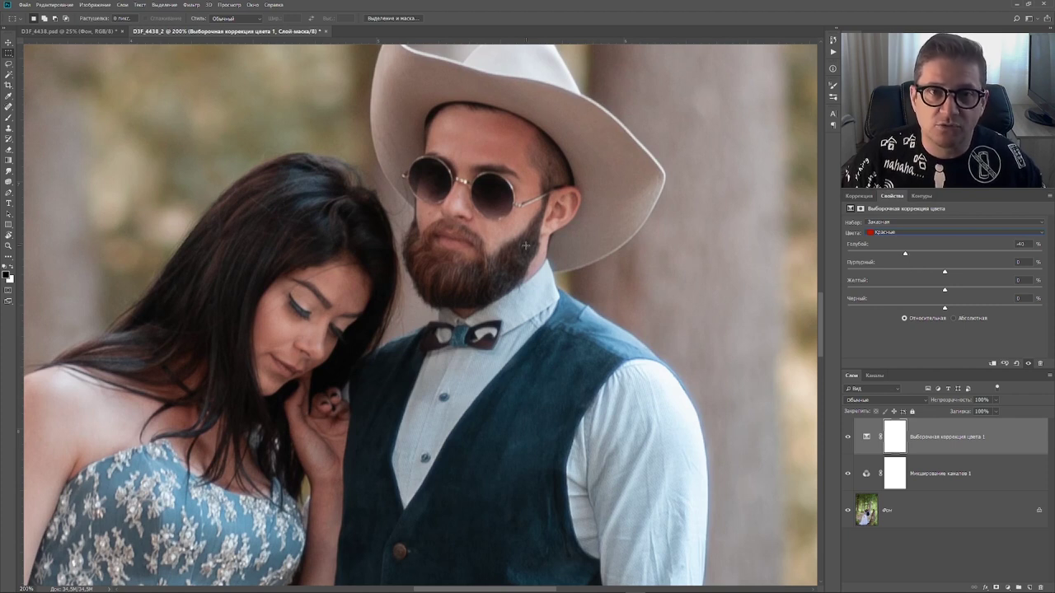
left_click_drag(905, 254, 984, 255)
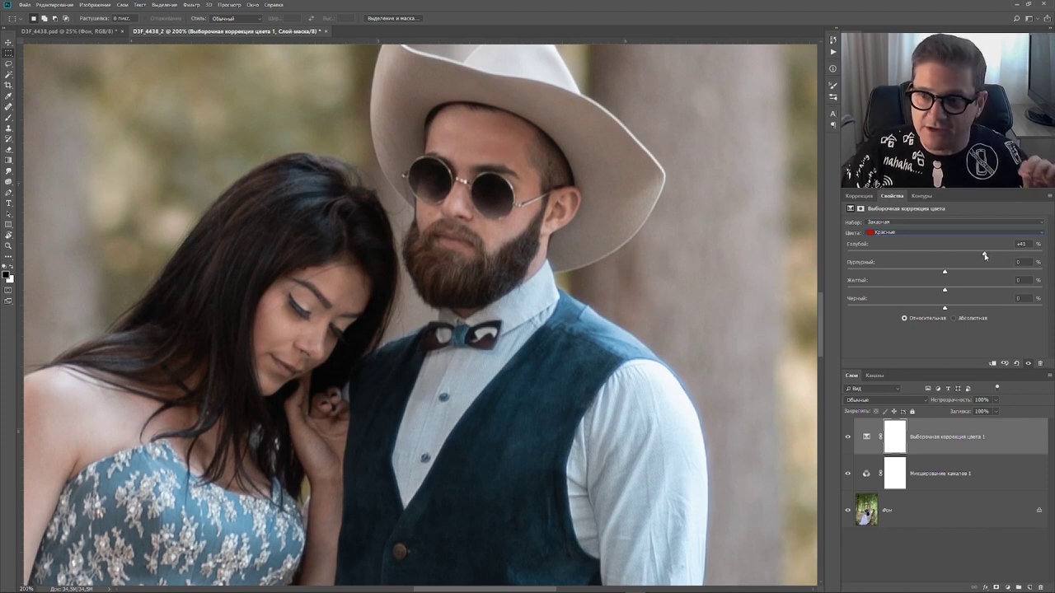
left_click_drag(984, 254, 988, 256)
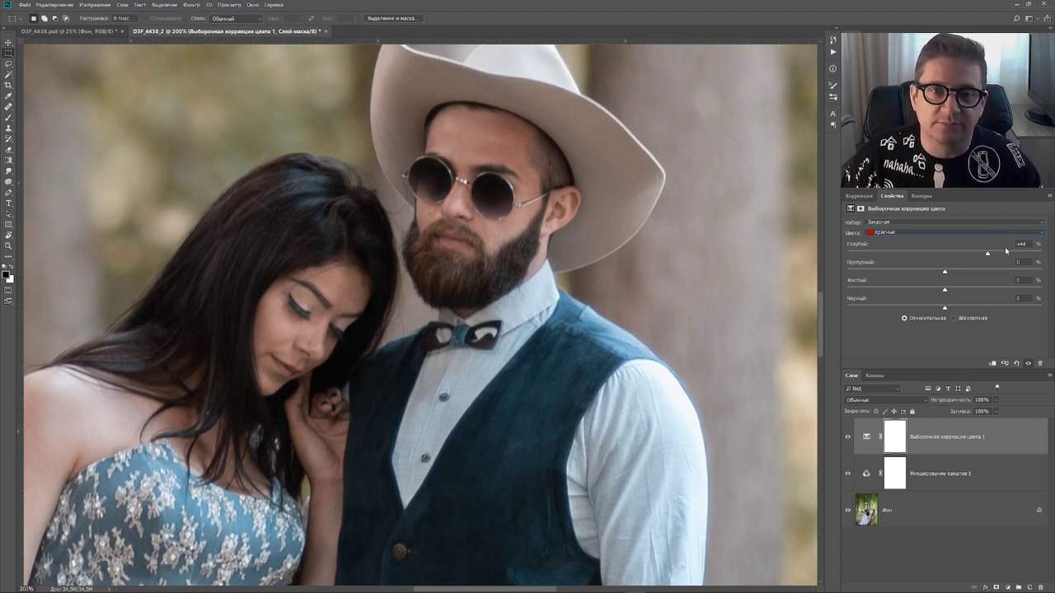
left_click_drag(945, 272, 943, 272)
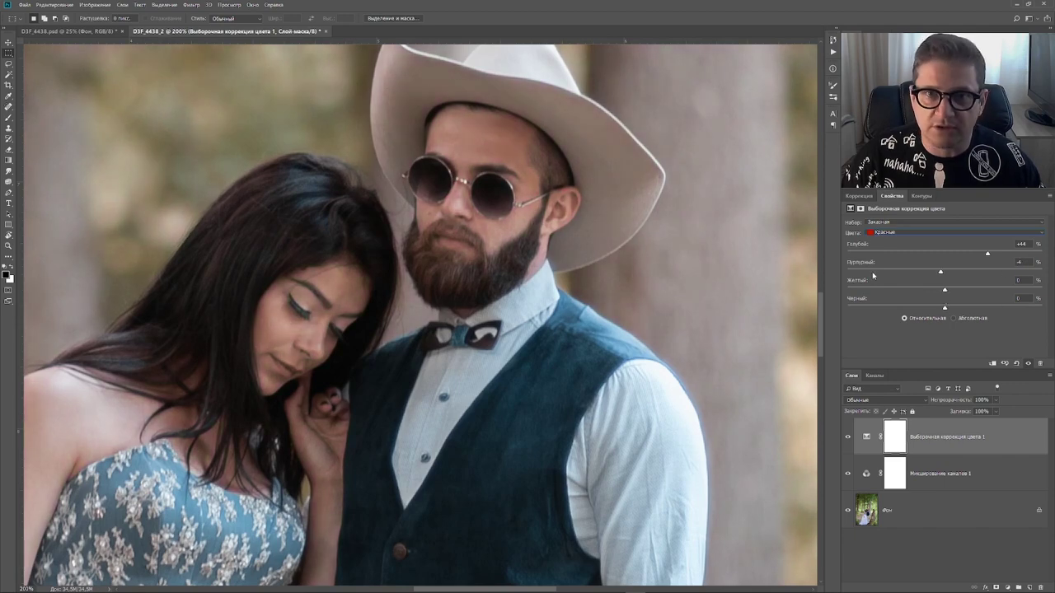
left_click_drag(861, 265, 862, 264)
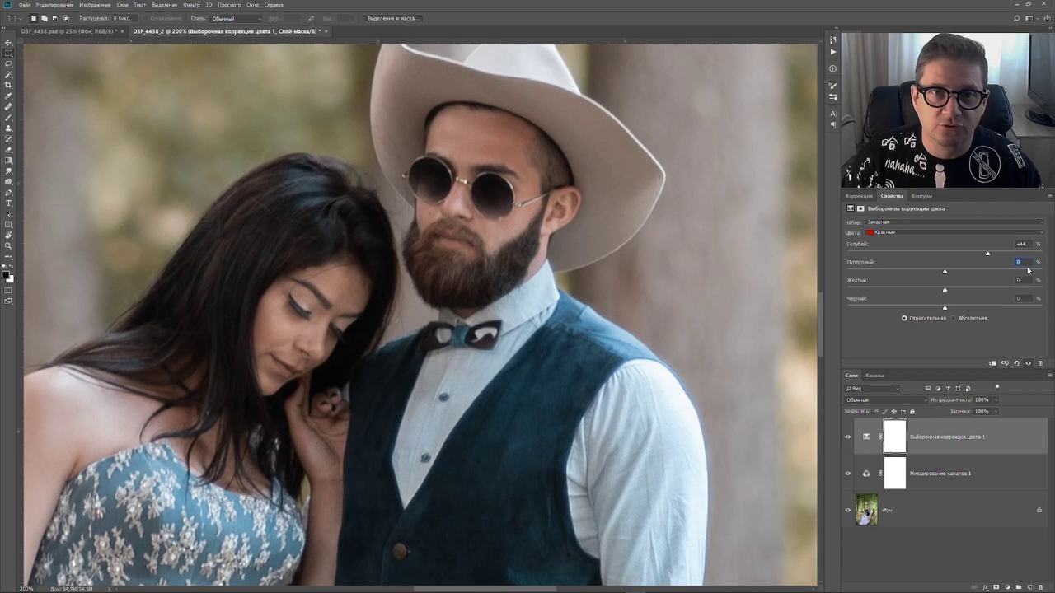
left_click_drag(945, 290, 948, 291)
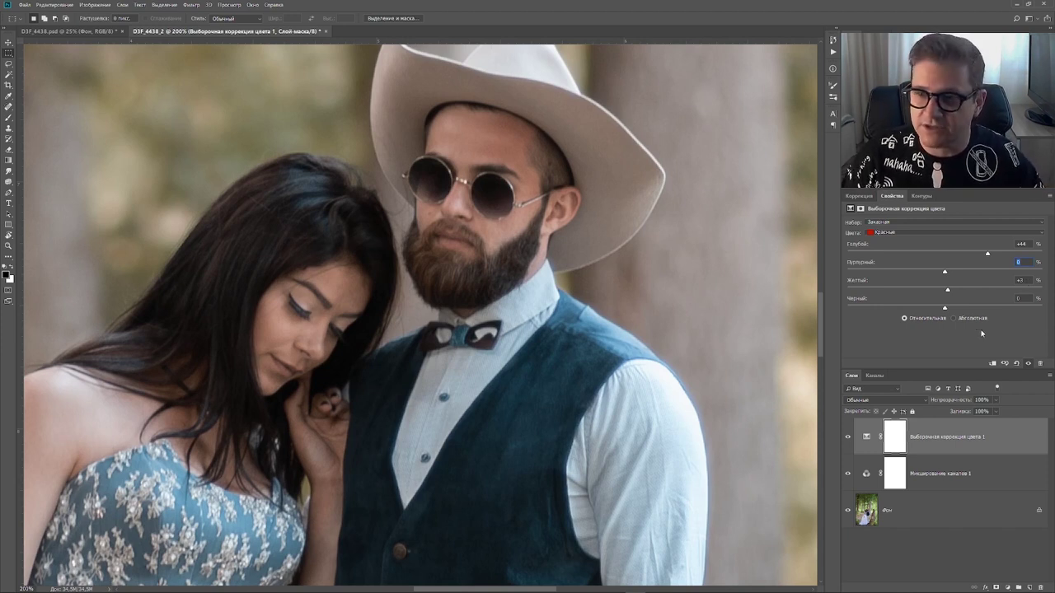
mouse_move(946, 308)
left_mouse_down()
mouse_move(964, 308)
mouse_move(954, 309)
left_mouse_up()
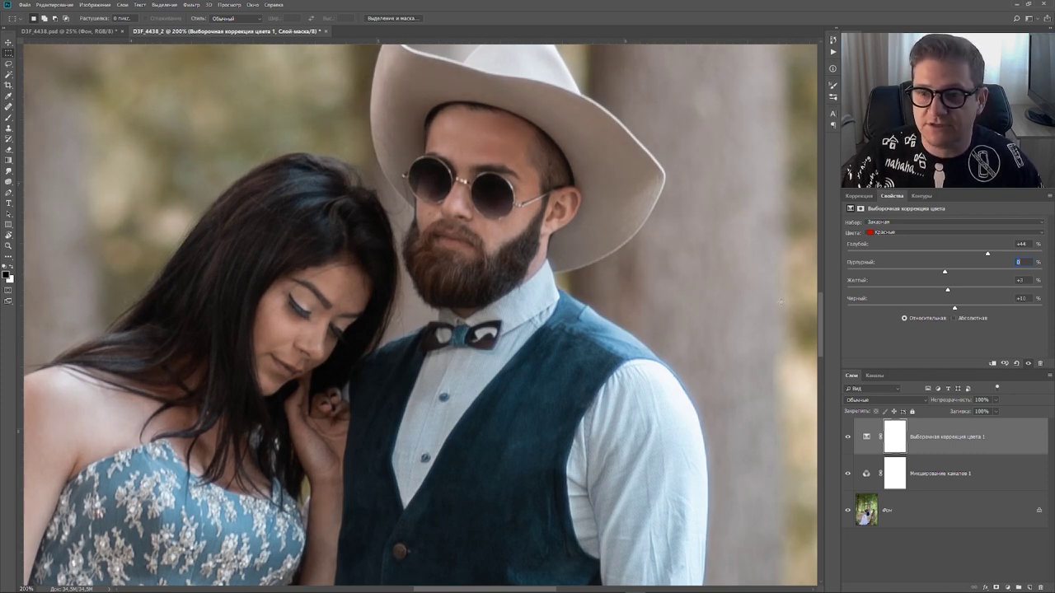
left_click(859, 302, "alt")
type("0")
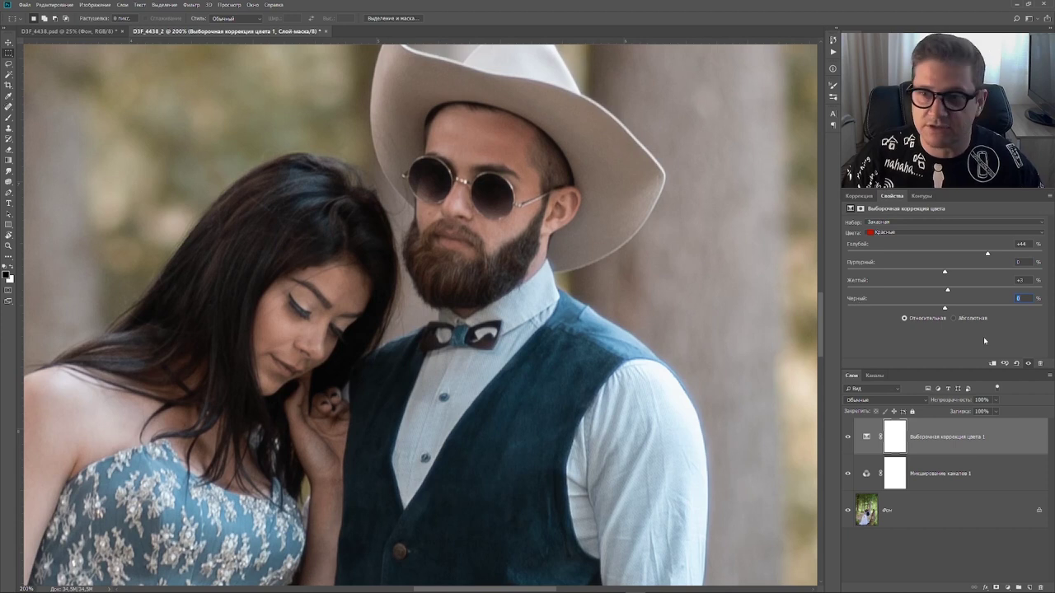
key("ctrl+0")
- Switch to Yellows and set Cyan +45%, Magenta −23% and Yellow −20%
left_click(1042, 234)
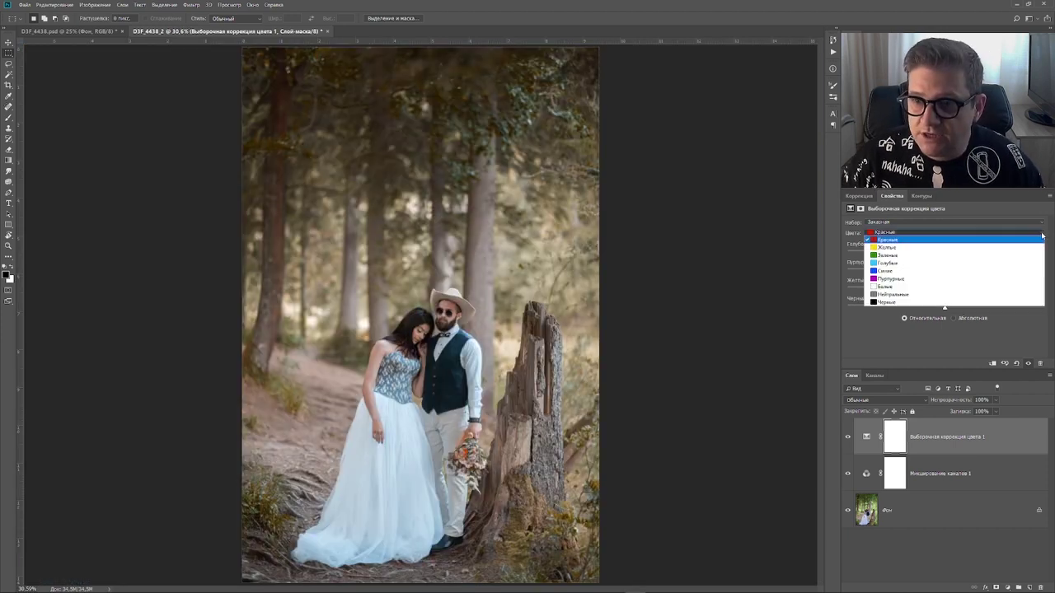
left_click(899, 247)
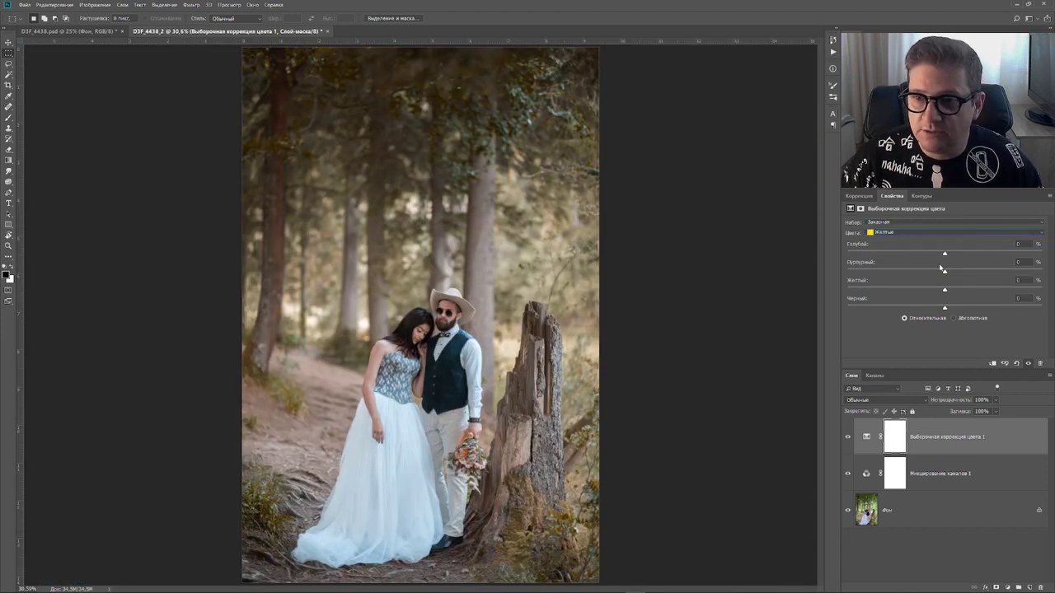
left_click_drag(947, 256, 994, 254)
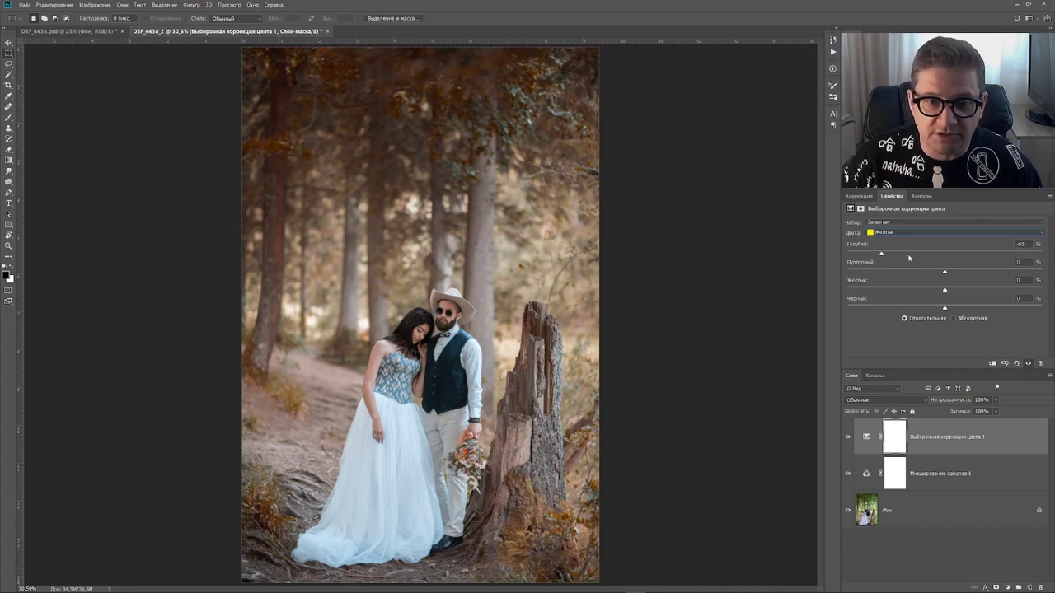
left_click_drag(884, 254, 882, 255)
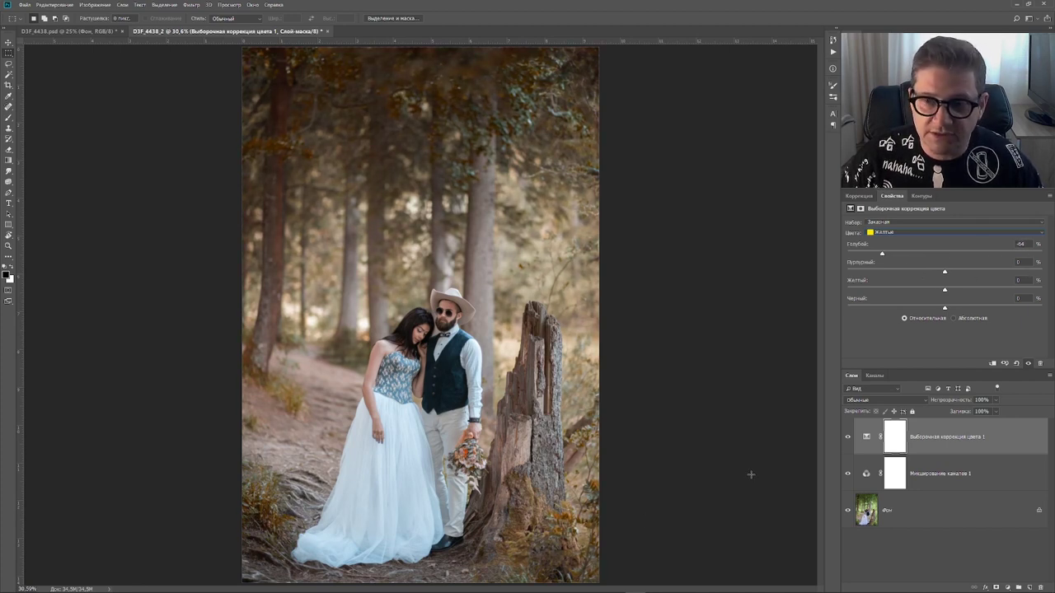
mouse_move(881, 253)
left_mouse_down()
mouse_move(1026, 263)
mouse_move(989, 276)
left_mouse_up()
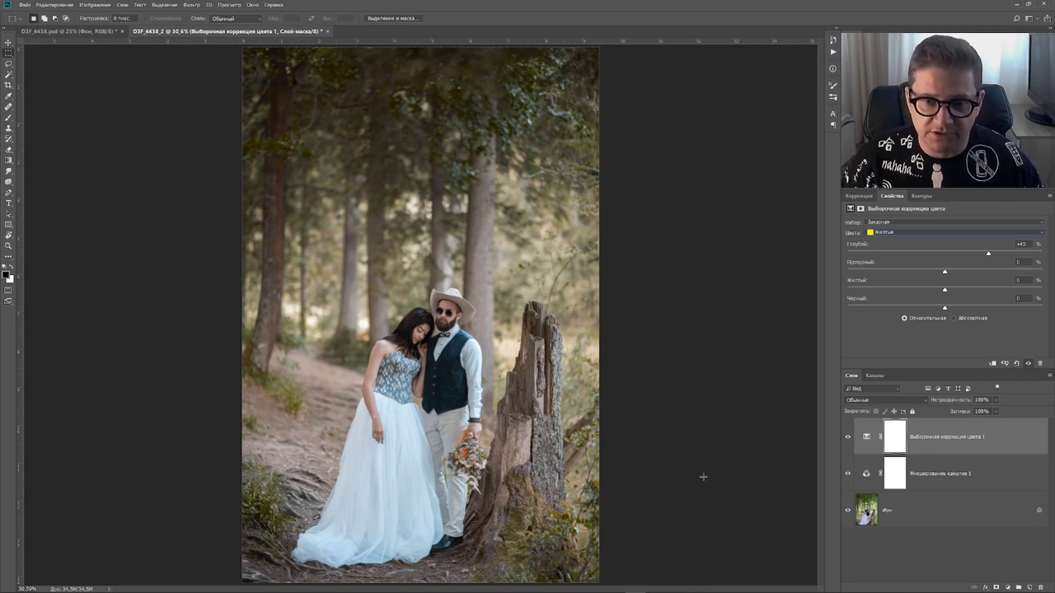
left_click_drag(946, 272, 923, 272)
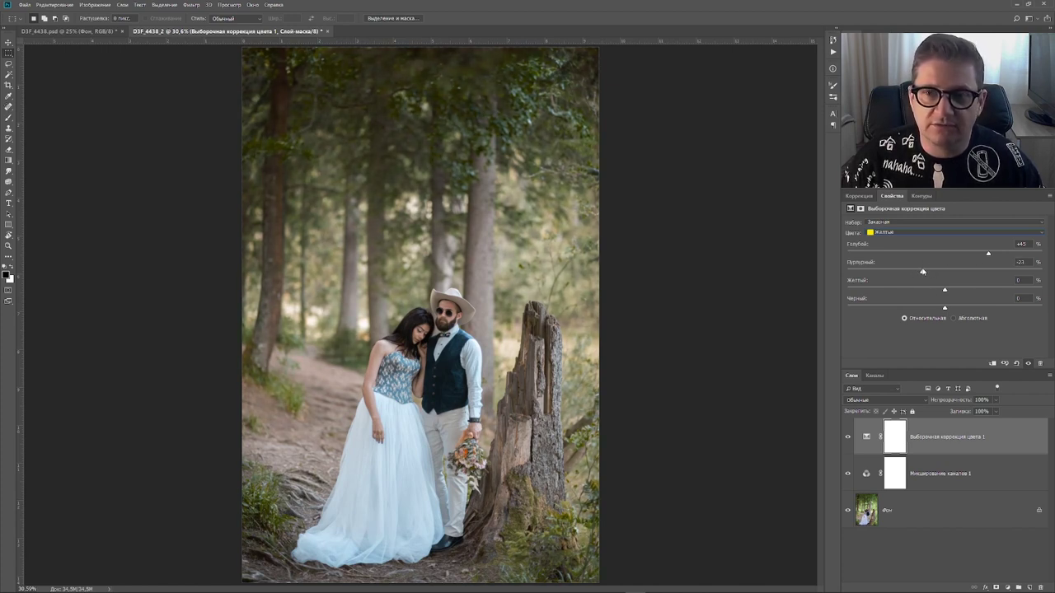
left_click_drag(945, 293, 919, 313)
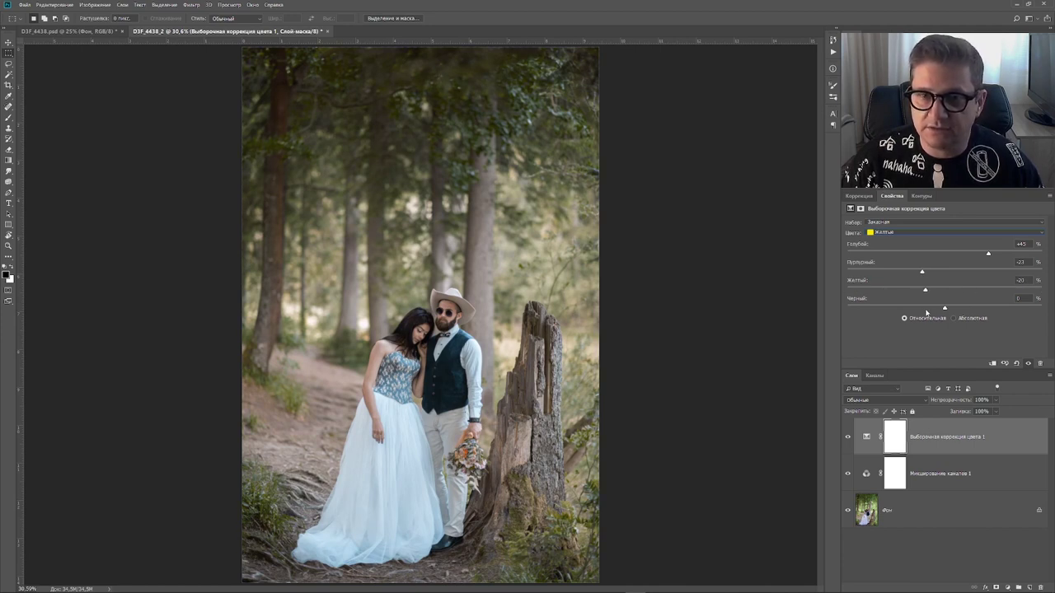
left_click(1043, 234)
- Set the greens to Cyan −19%, Magenta +24%, Yellow +19%, then return to Yellows
left_click(946, 255)
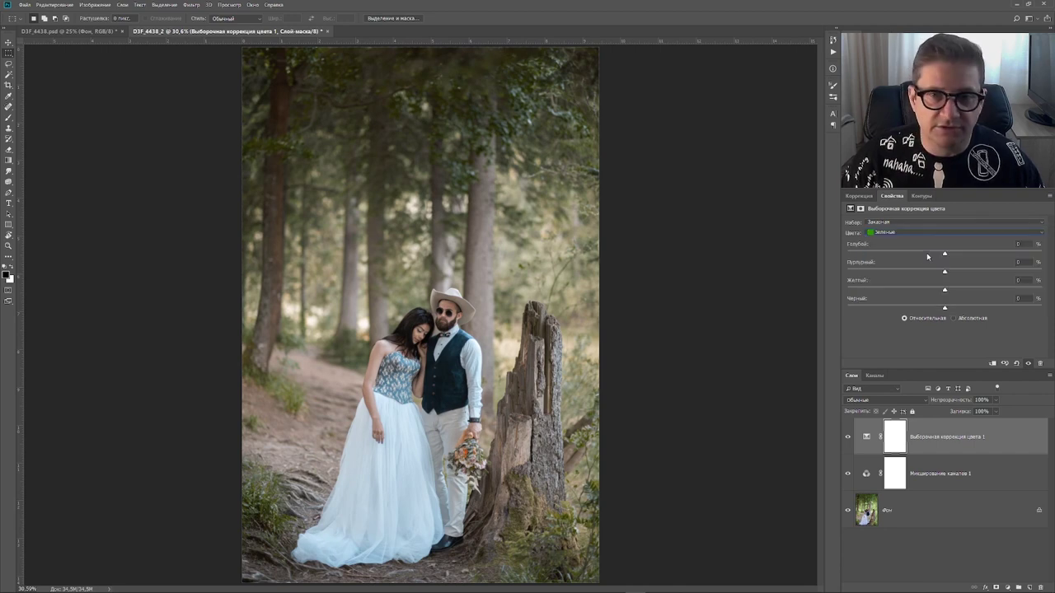
mouse_move(944, 255)
left_mouse_down()
mouse_move(924, 254)
mouse_move(926, 266)
mouse_move(968, 272)
left_mouse_up()
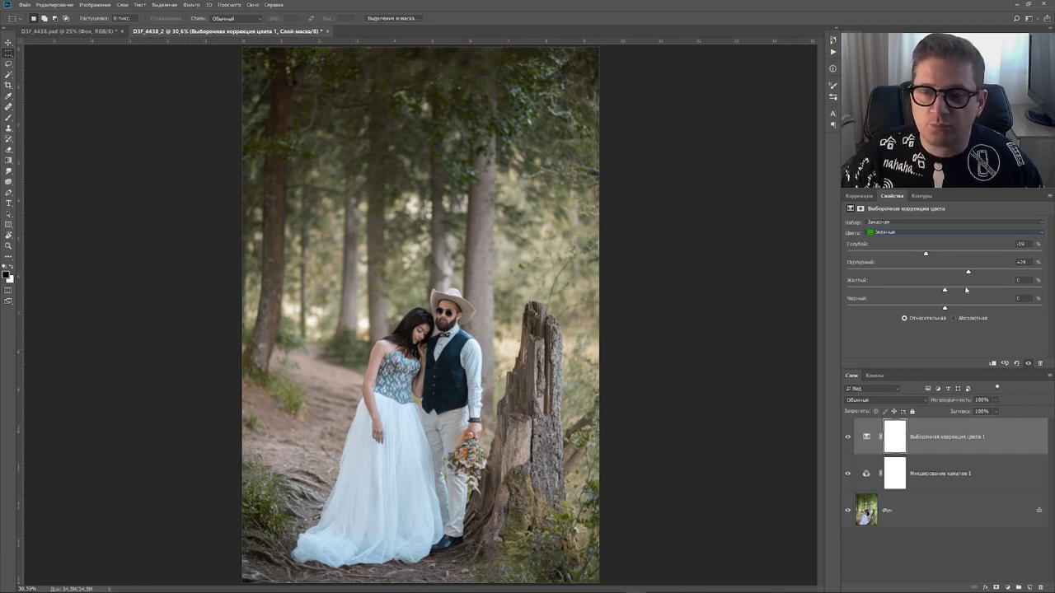
left_click_drag(945, 293, 964, 292)
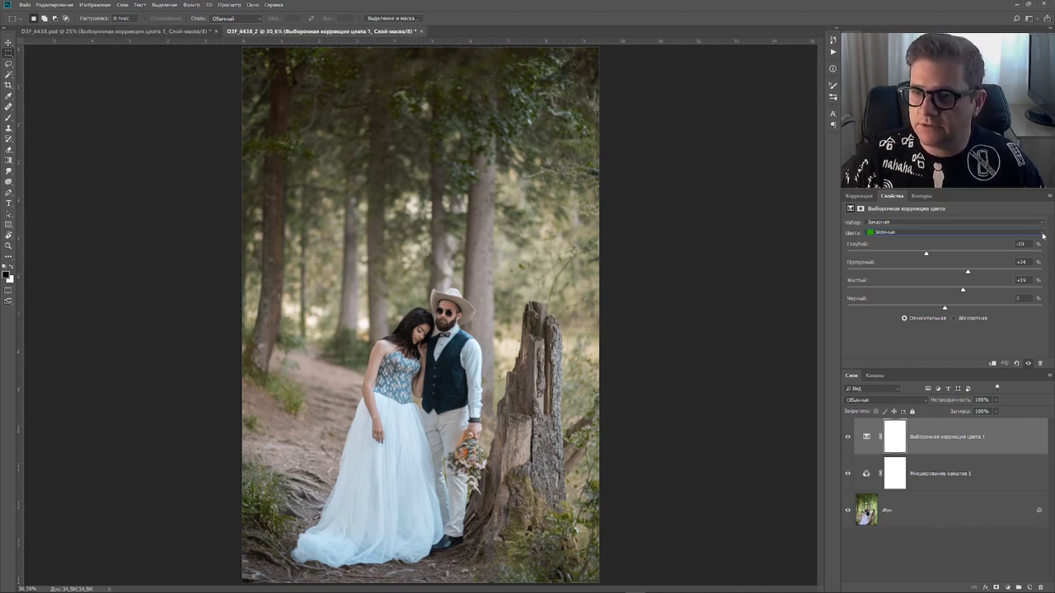
left_click(890, 233)
left_click(902, 249)
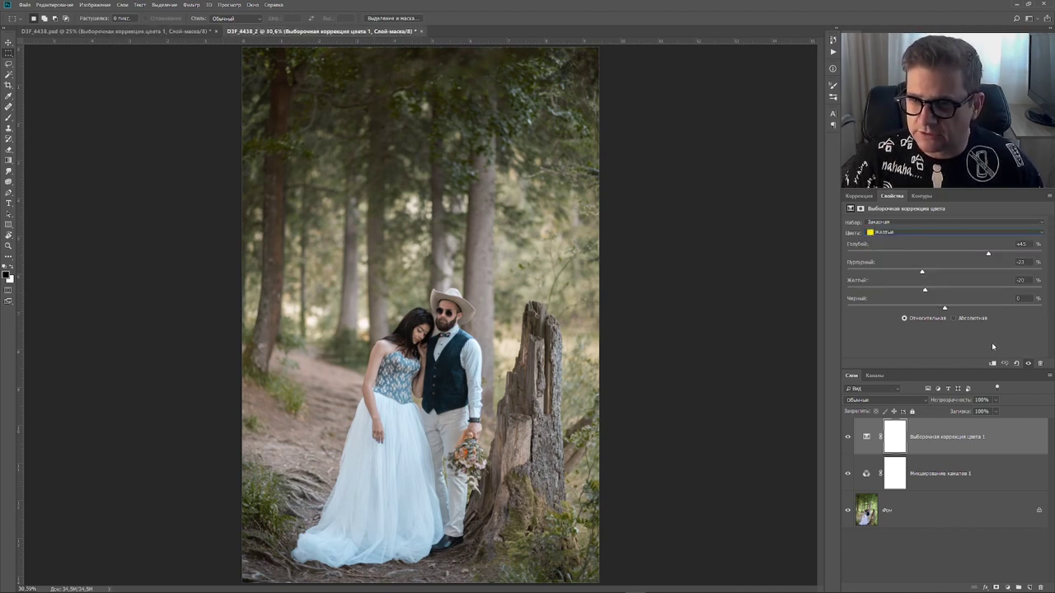
- Drag the Yellows range's Yellow slider down to −66%
left_click_drag(925, 290, 881, 293)
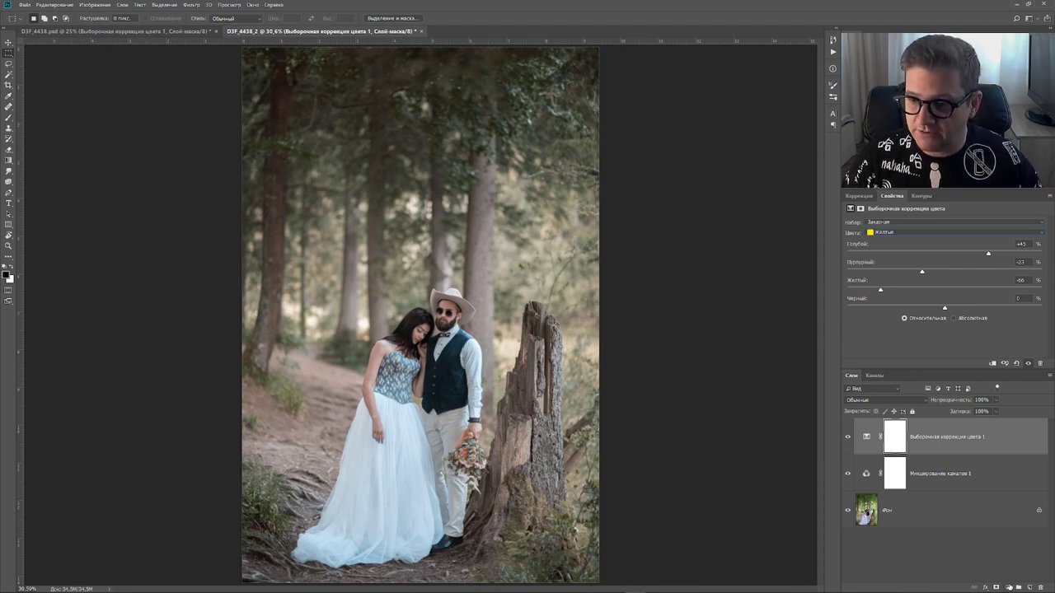
- Add a Gradient Map layer on top of the stack and open its Gradient Editor
left_click(1008, 587)
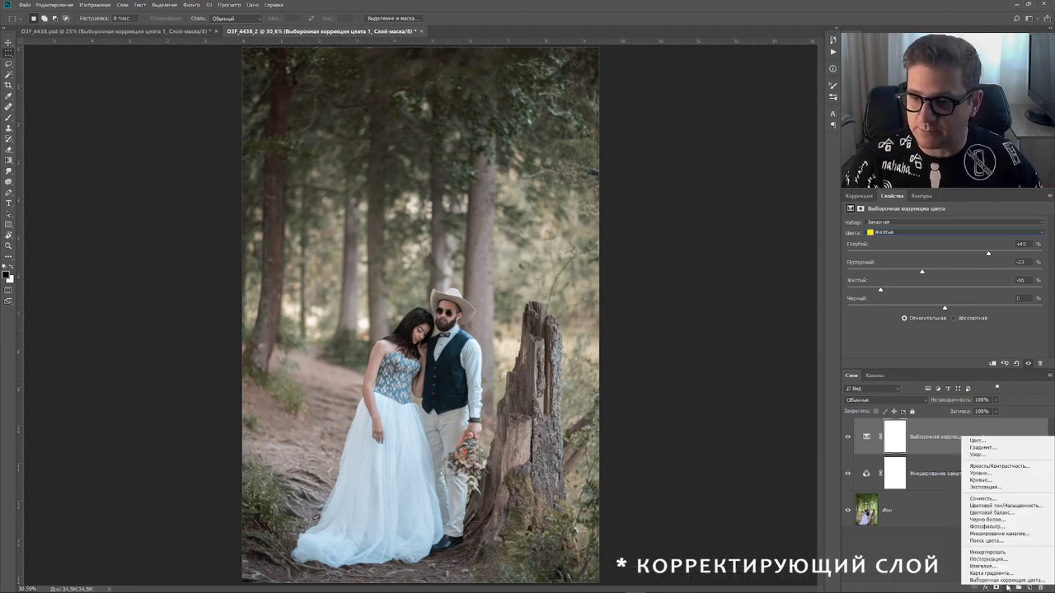
left_click(1017, 574)
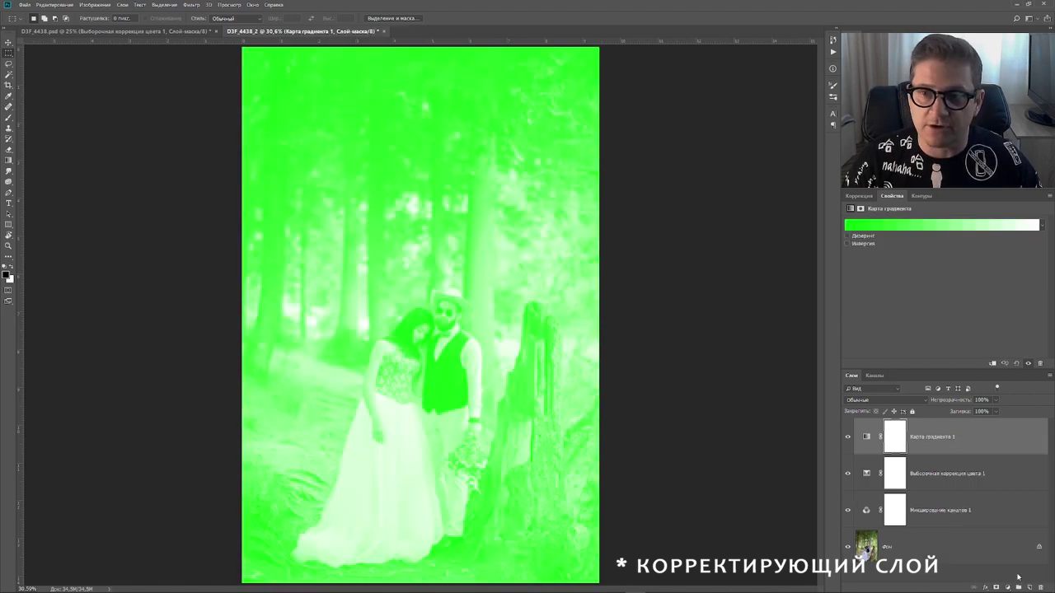
left_click(934, 229)
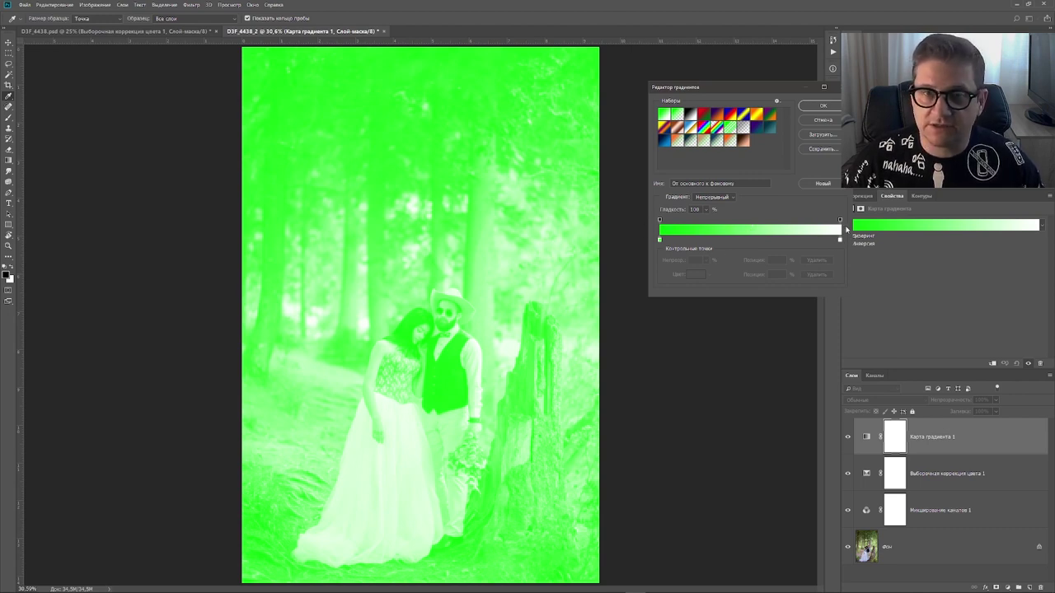
- Set the gradient's left stop to a deep red-brown at about 21% brightness
double_click(660, 241)
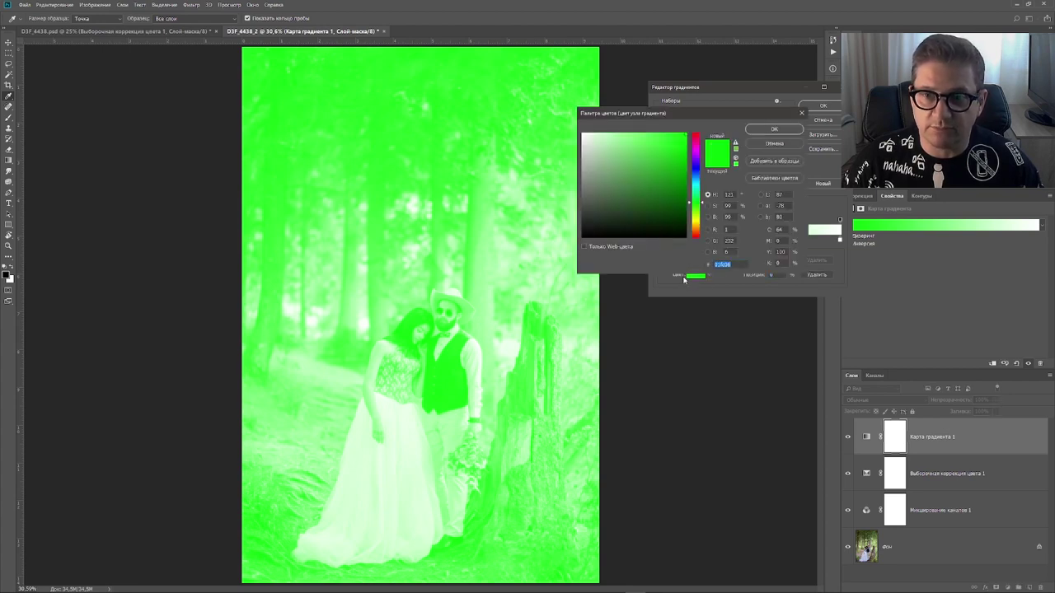
left_click_drag(809, 330, 804, 319)
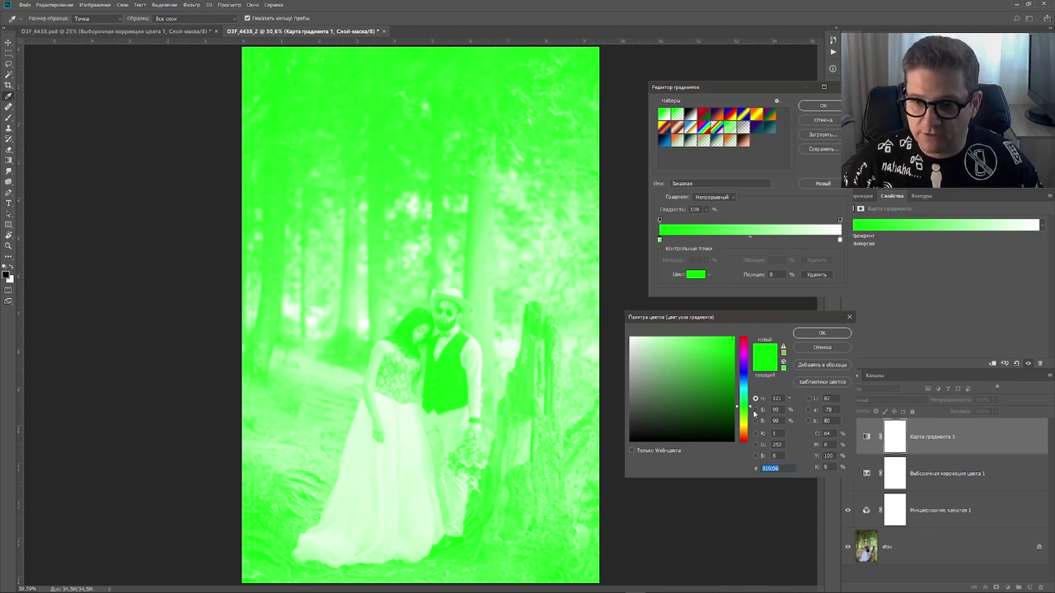
left_click_drag(755, 413, 754, 438)
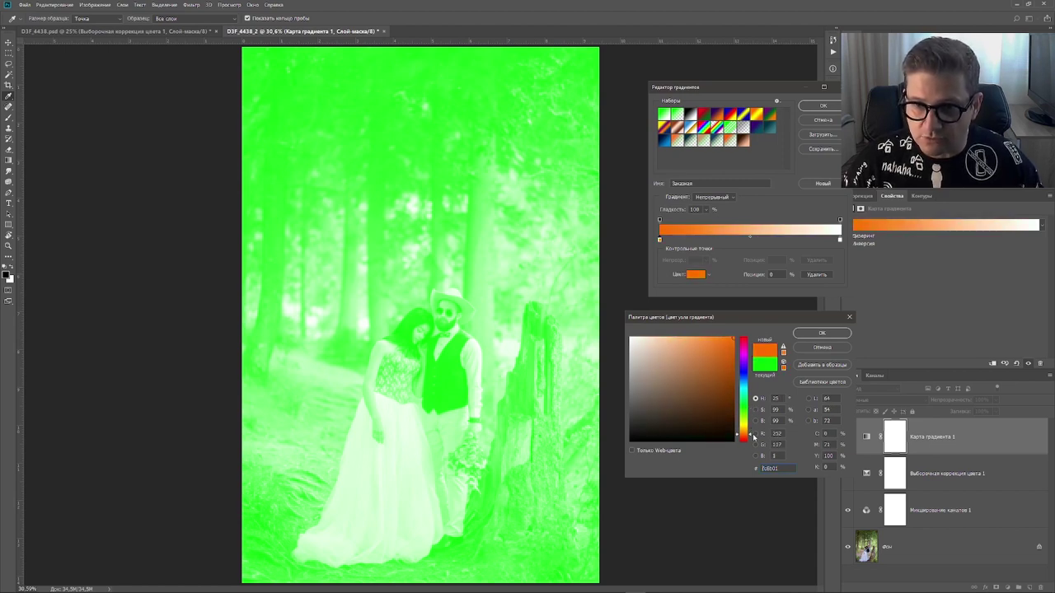
left_click_drag(753, 438, 755, 440)
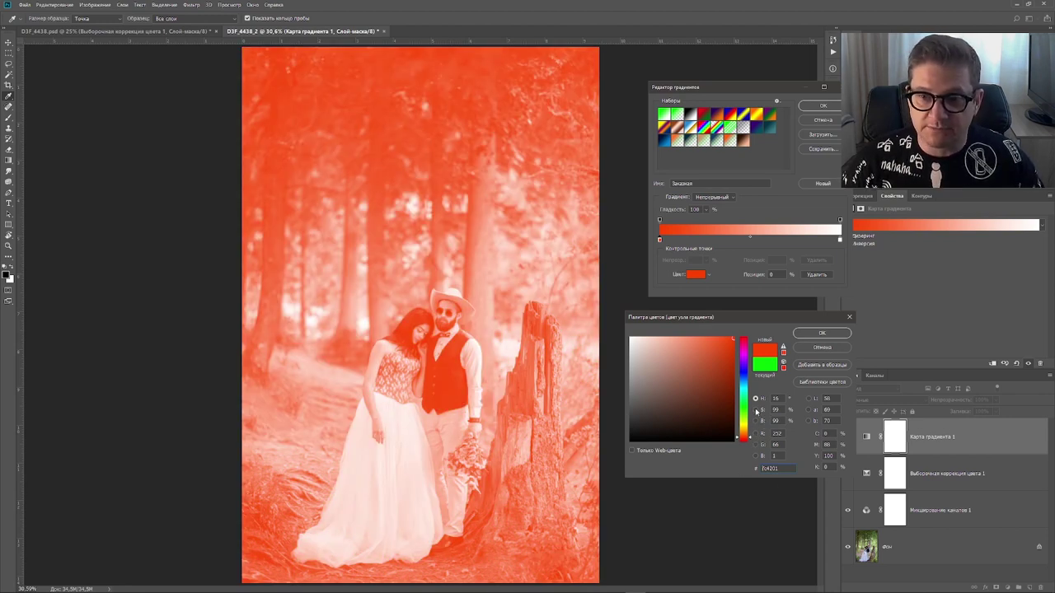
left_click(756, 409)
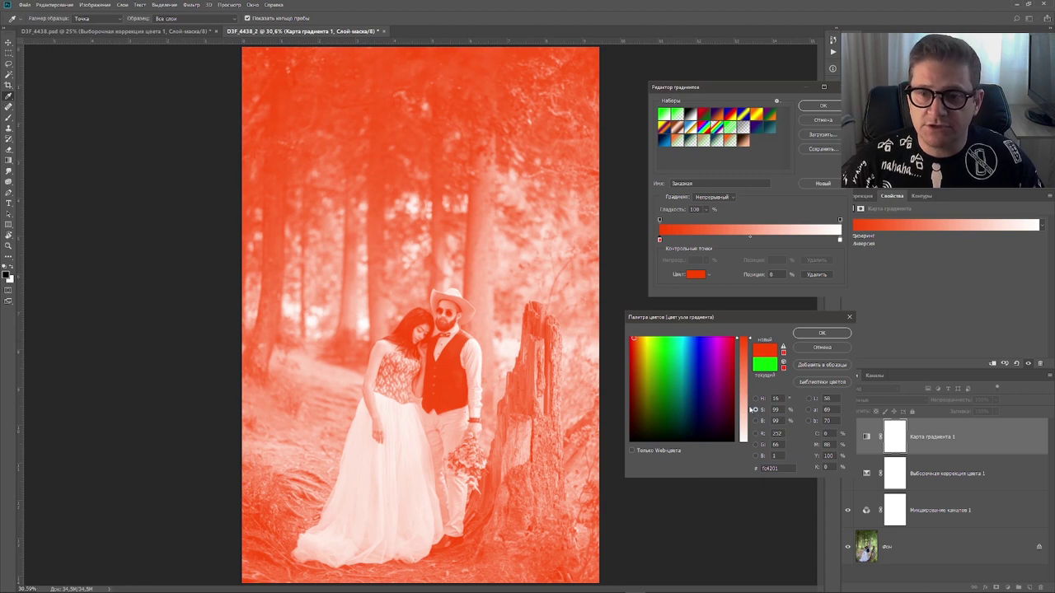
left_click(756, 421)
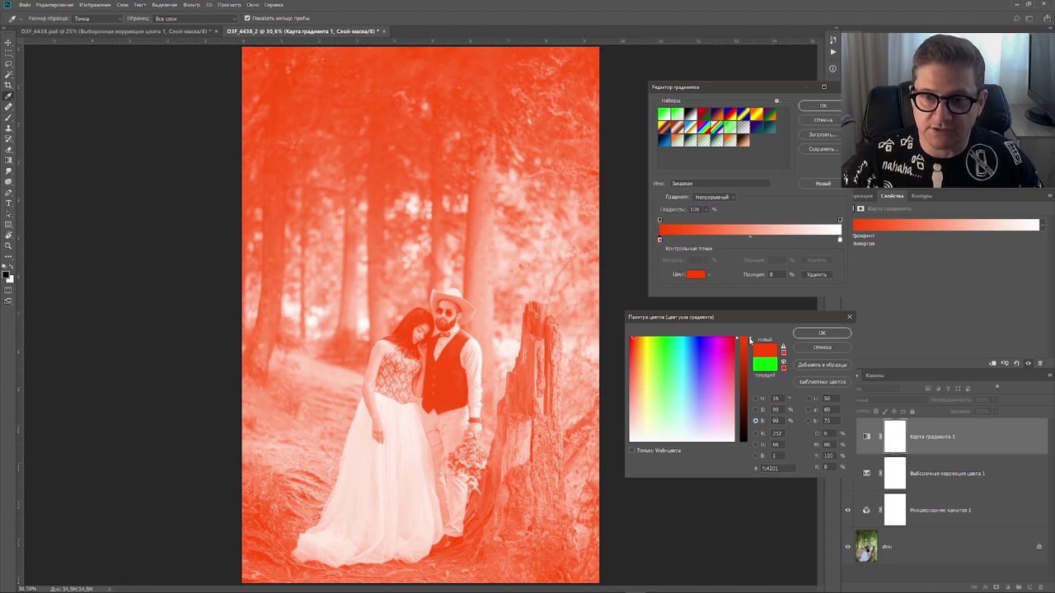
left_click_drag(751, 340, 751, 419)
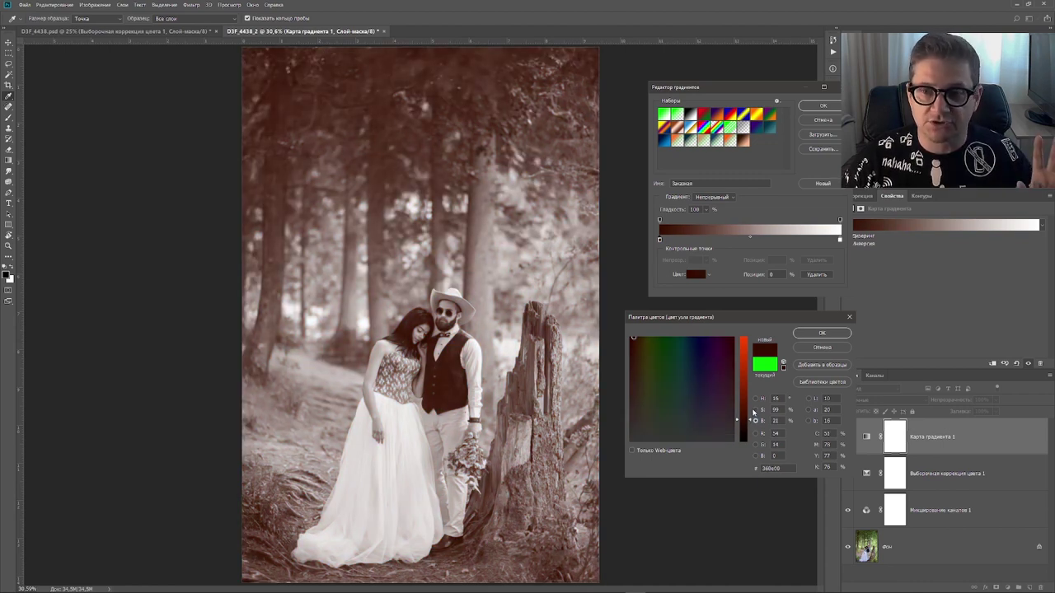
- Copy the red-brown hex code and confirm the dark stop colour
left_click(755, 398)
left_click(767, 468)
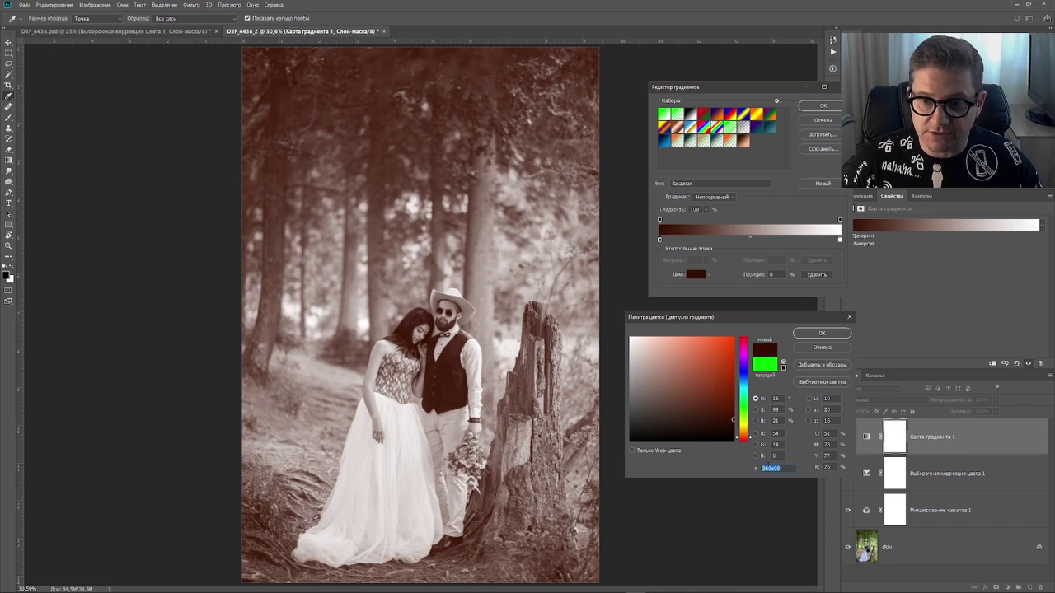
right_click(767, 469)
left_click(796, 492)
left_click(837, 335)
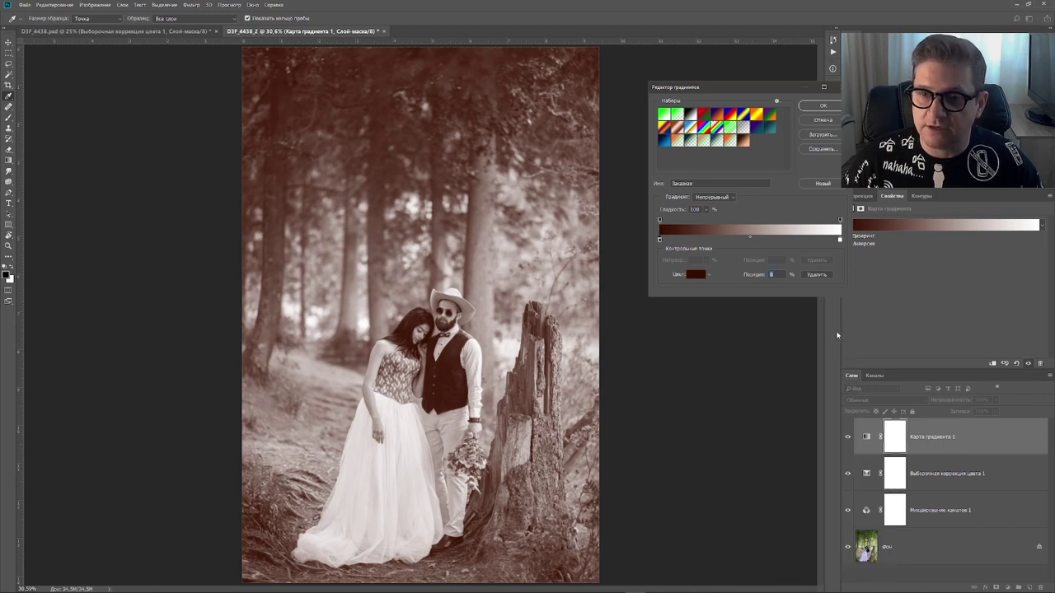
- Change the gradient's right stop from white to a pale peach-pink
double_click(840, 240)
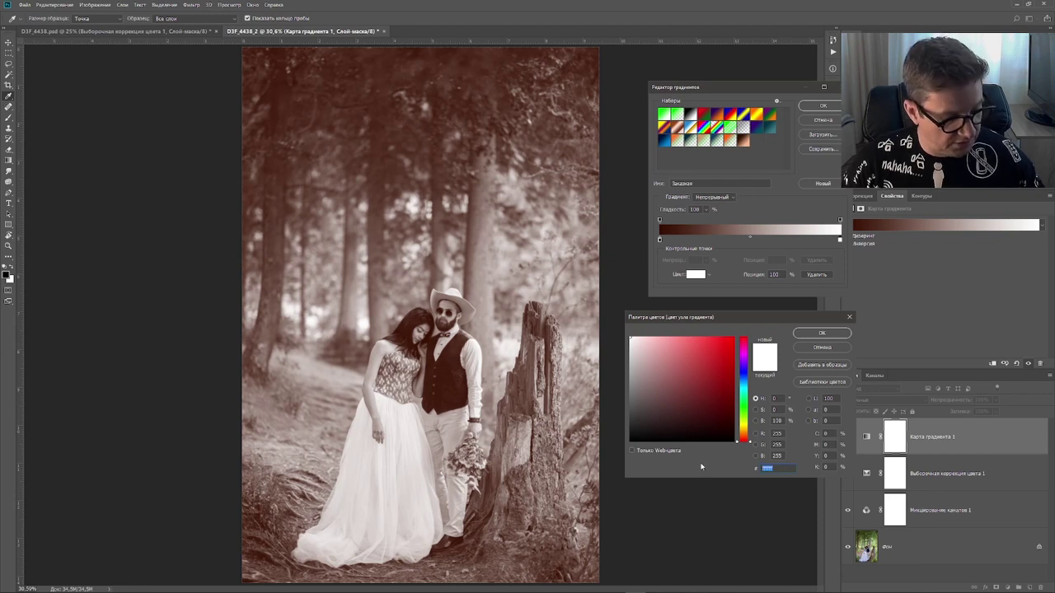
type("360e00")
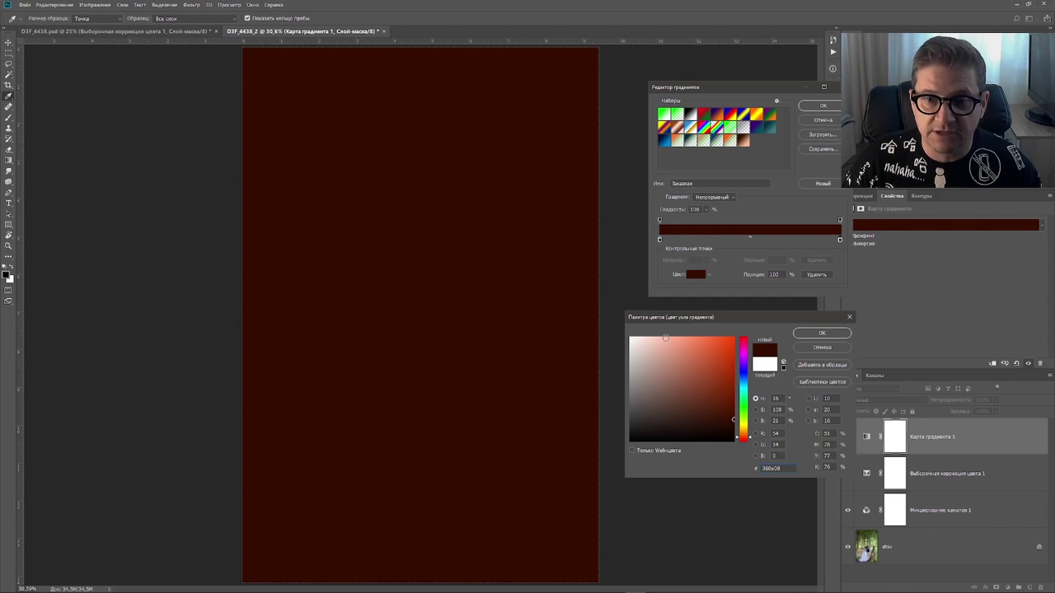
left_click(659, 337)
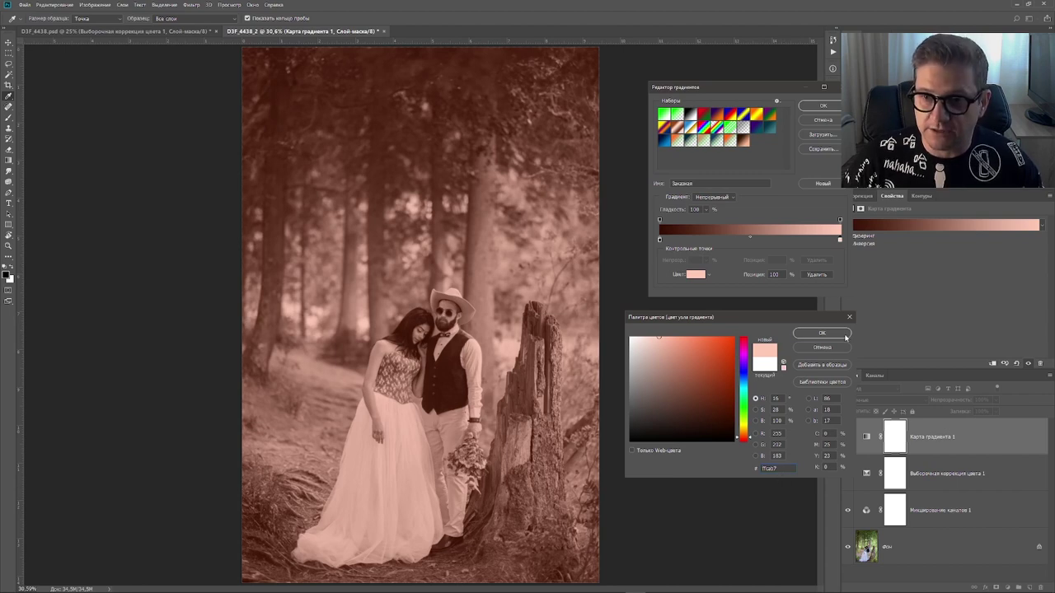
left_click(797, 335)
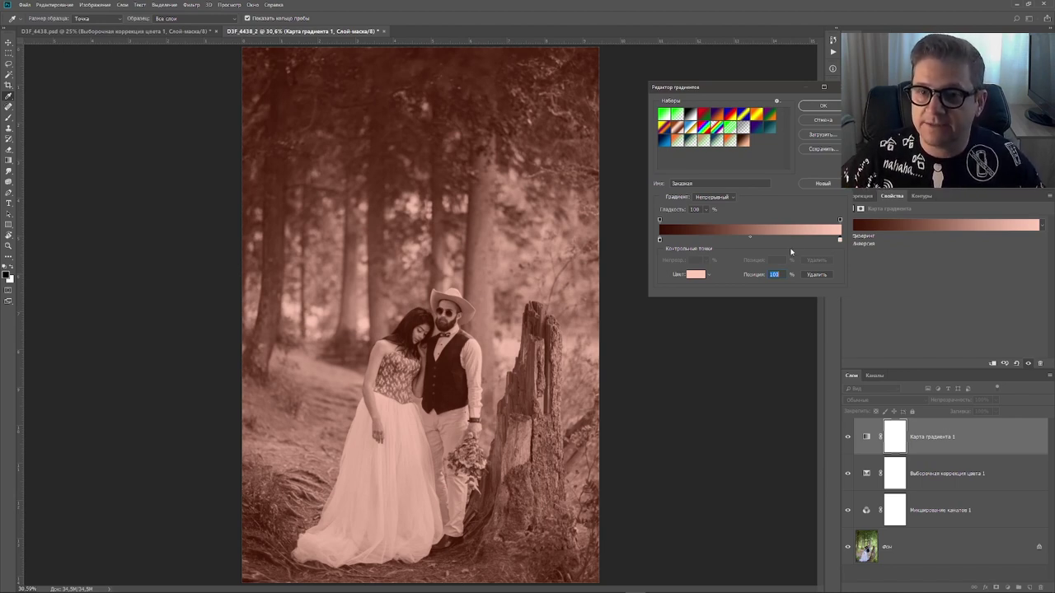
- Accept the gradient and blend Gradient Map 1 in Multiply at 65% opacity
left_click(821, 106)
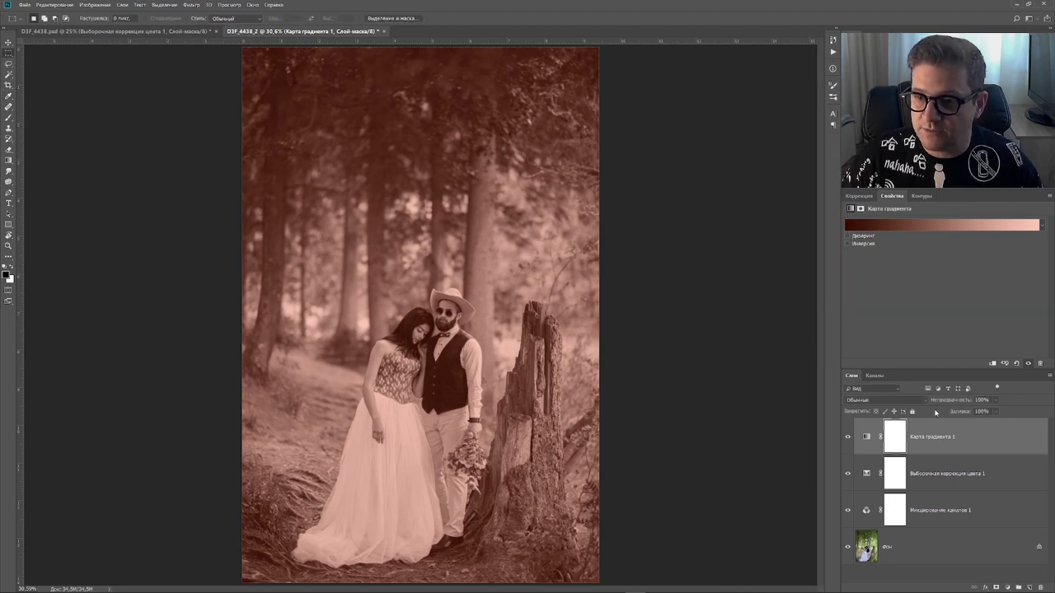
left_click(924, 402)
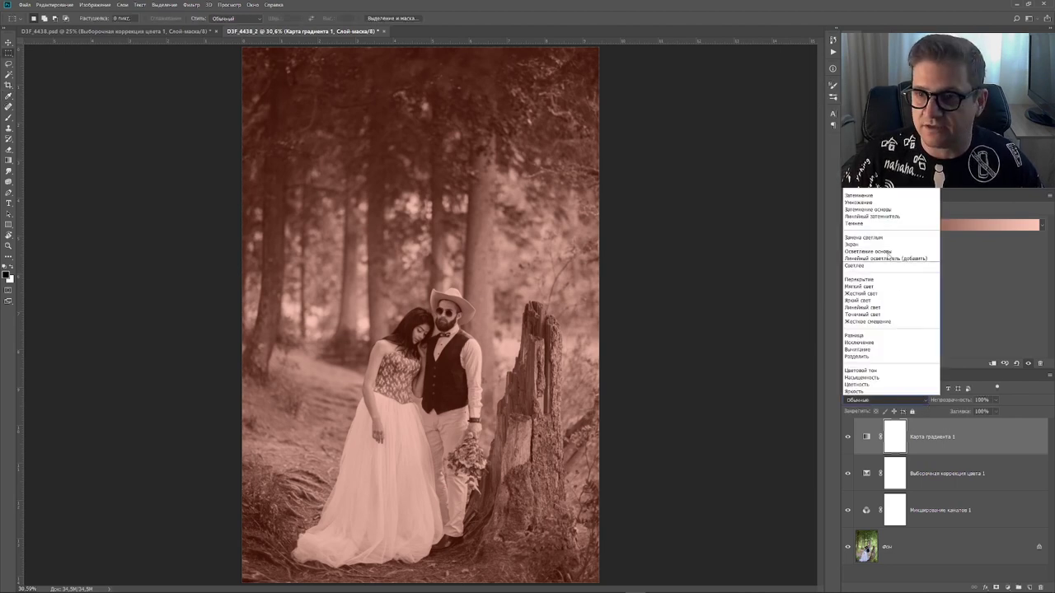
left_click(882, 201)
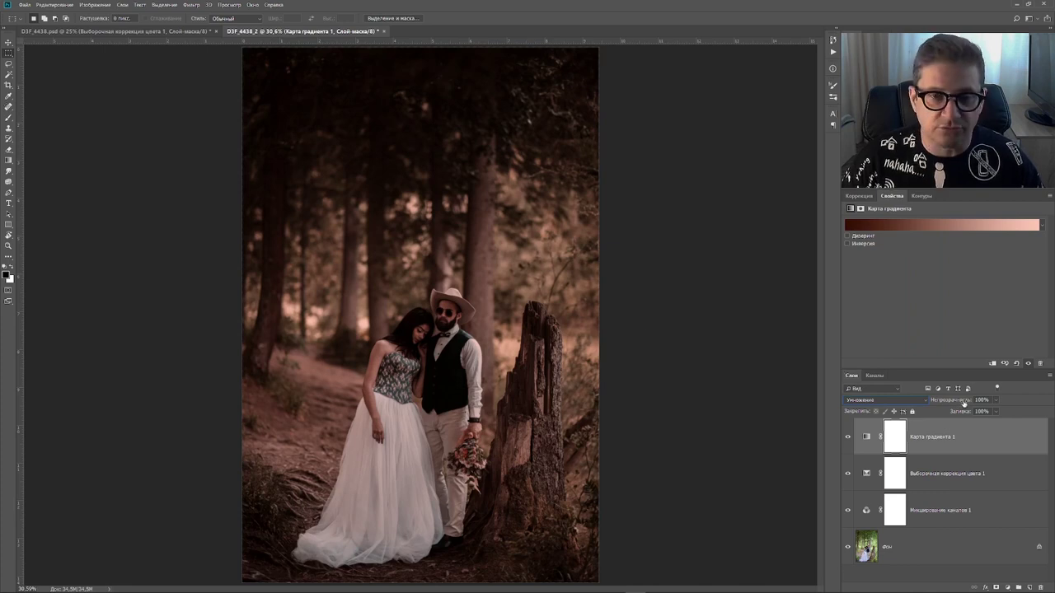
left_click_drag(964, 402, 952, 402)
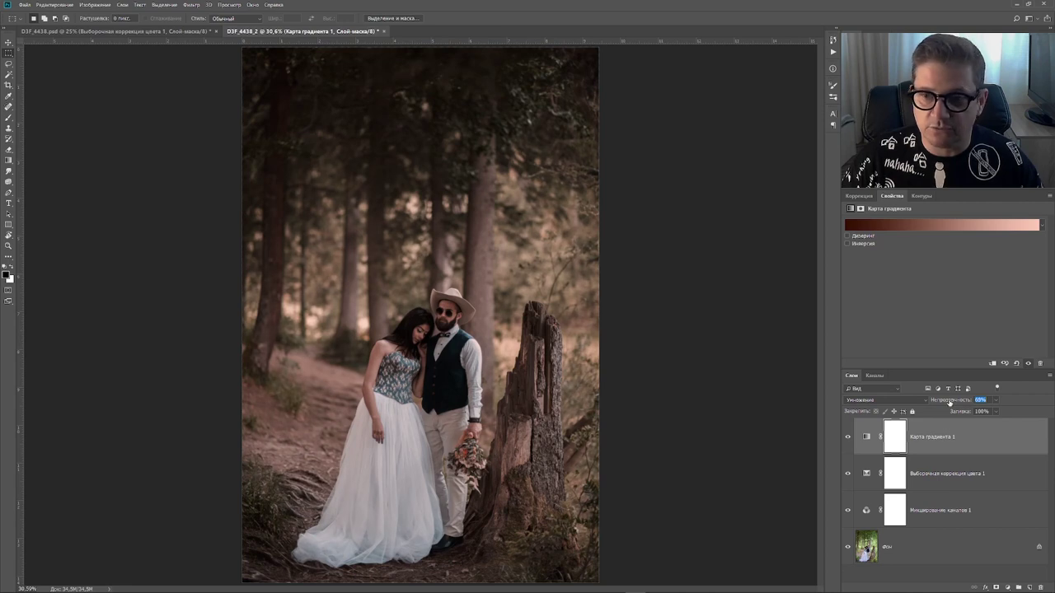
type("65")
key("Return")
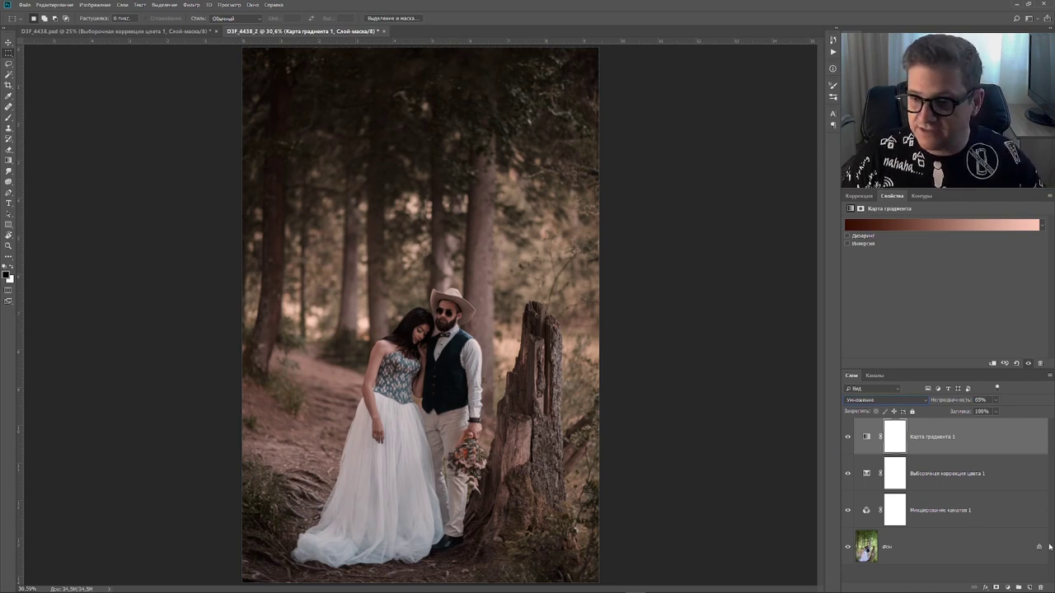
- Add a Curves 1 layer with its RGB curve raised to brighten the midtones
left_click(1010, 586)
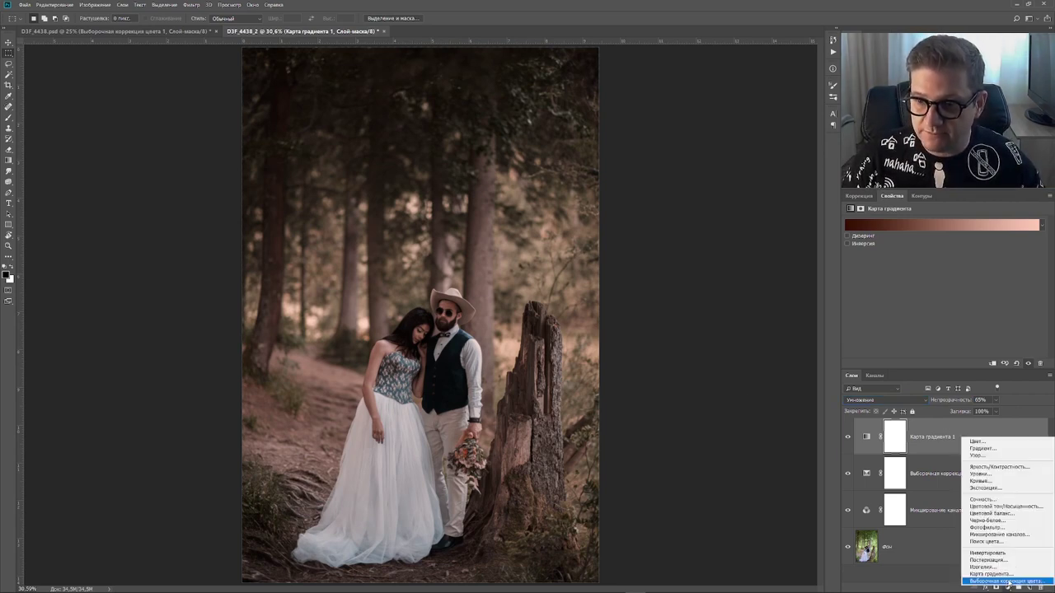
left_click(1020, 482)
left_click_drag(948, 299, 949, 285)
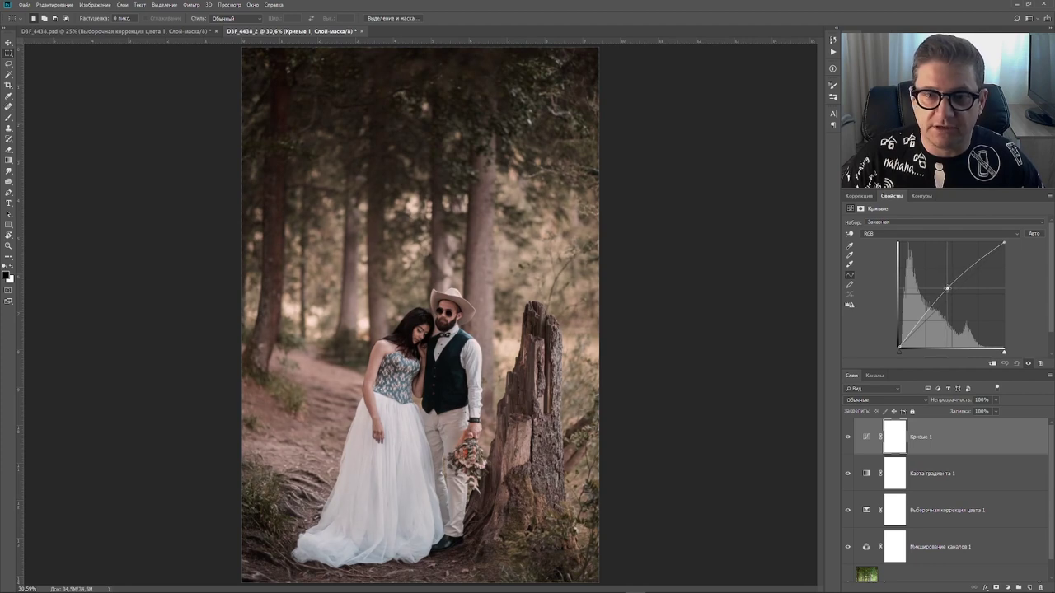
- Add a second, default Curves 2 adjustment layer on top of Curves 1
left_click(1009, 587)
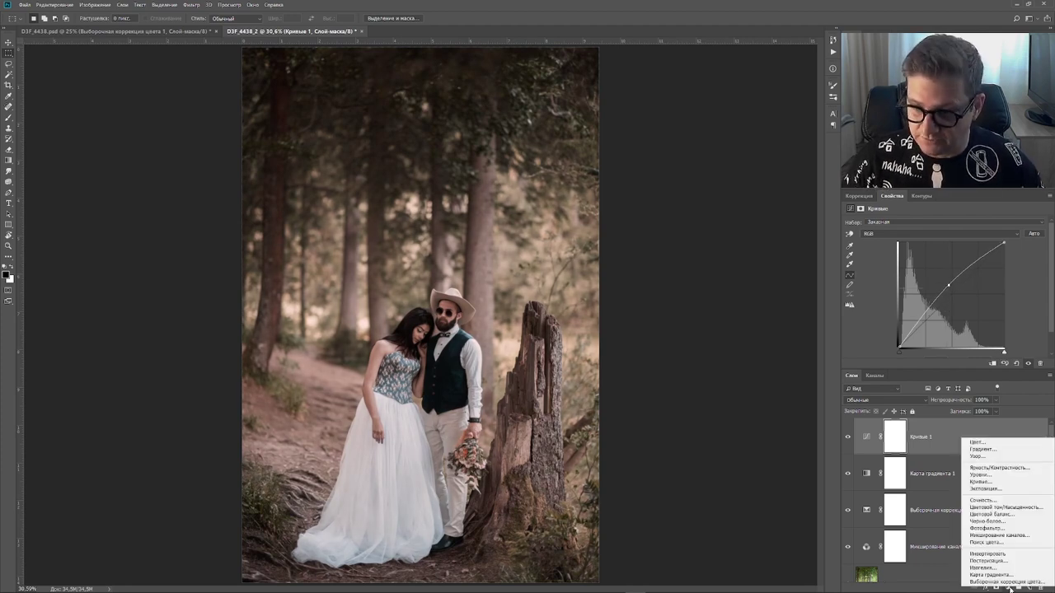
left_click(1003, 483)
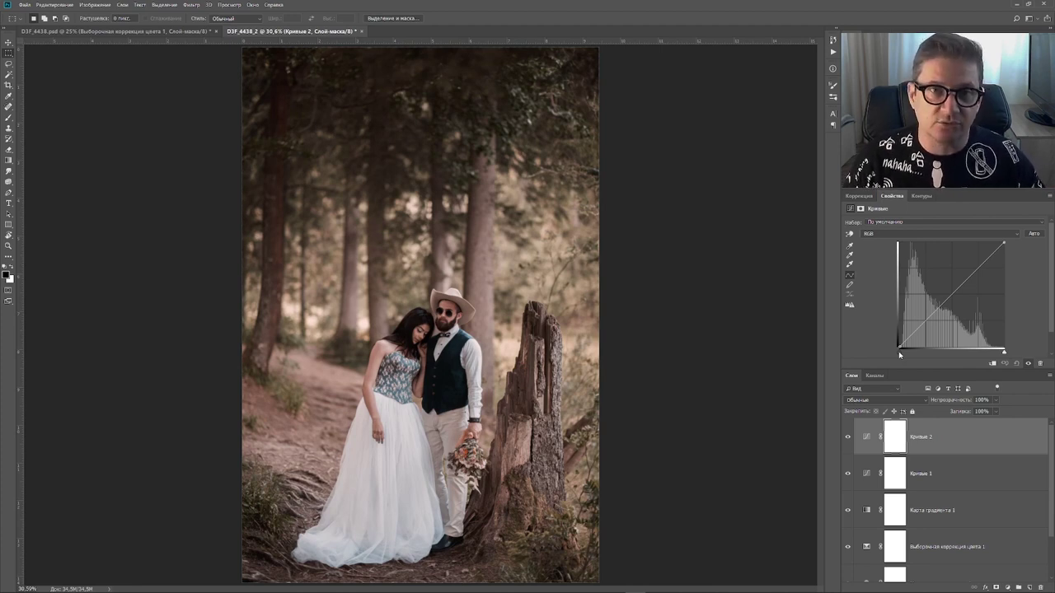
- In Curves 2, lift the black point to fade the shadows and add two S-curve points
left_click(898, 351)
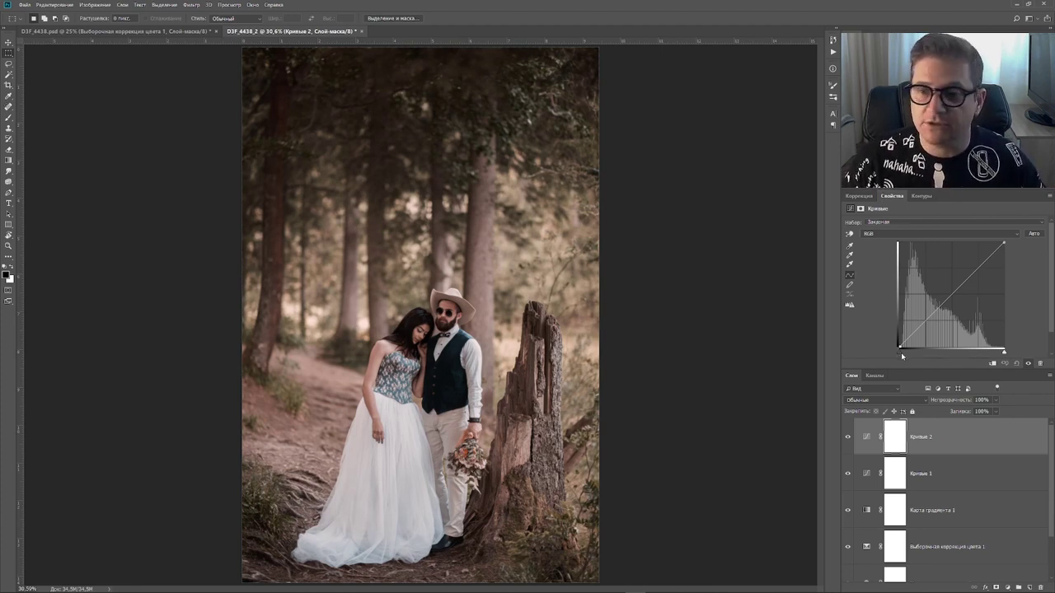
left_click_drag(898, 346, 899, 341)
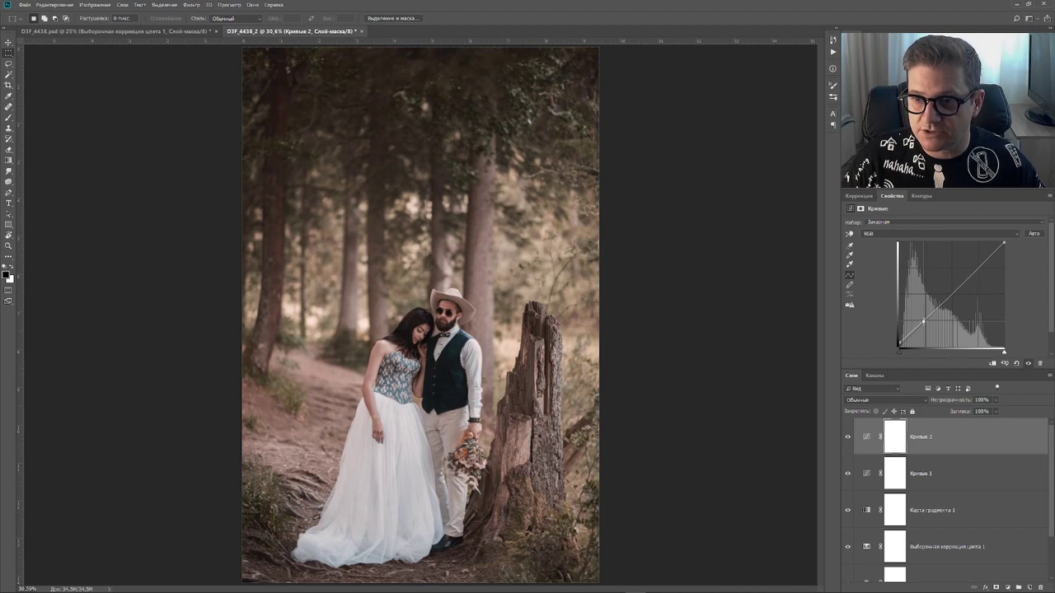
left_click(924, 324)
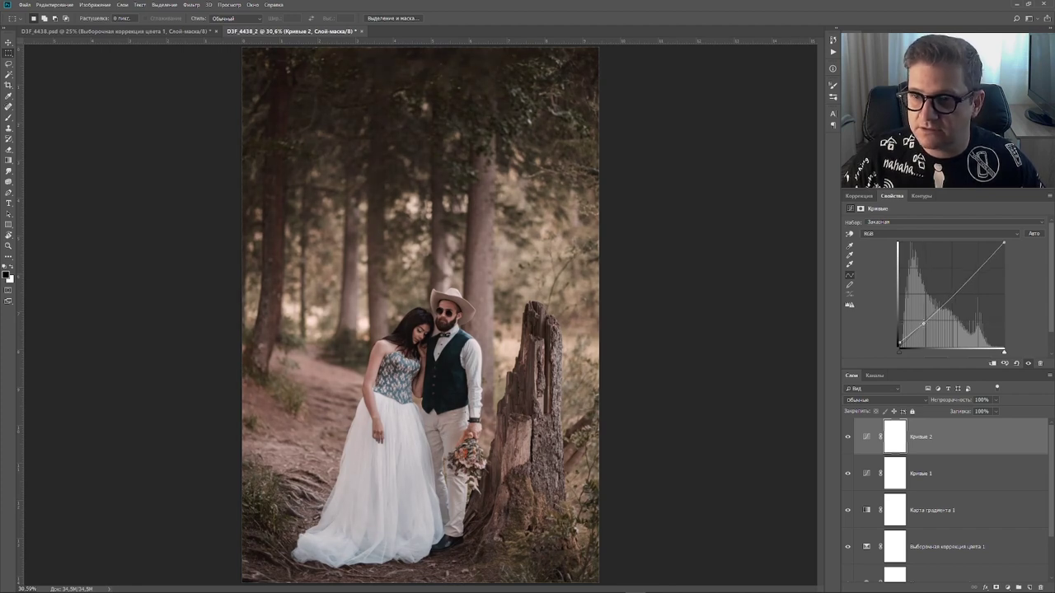
left_click(955, 291)
left_click_drag(954, 292, 952, 293)
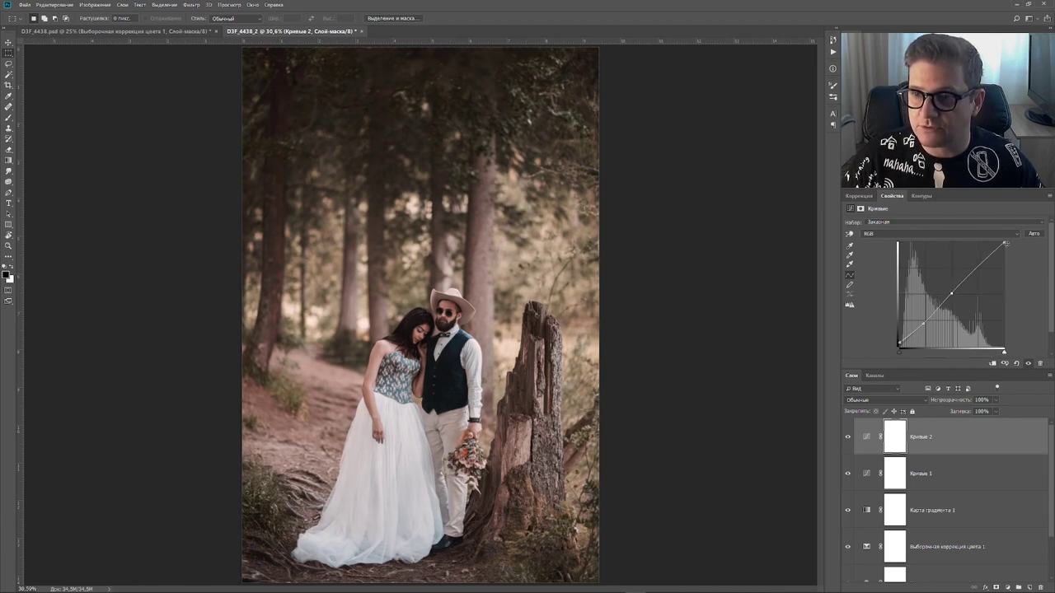
- Pull Curves 2's white point inward for contrast, then switch to the Red channel
left_click_drag(1004, 244, 1014, 233)
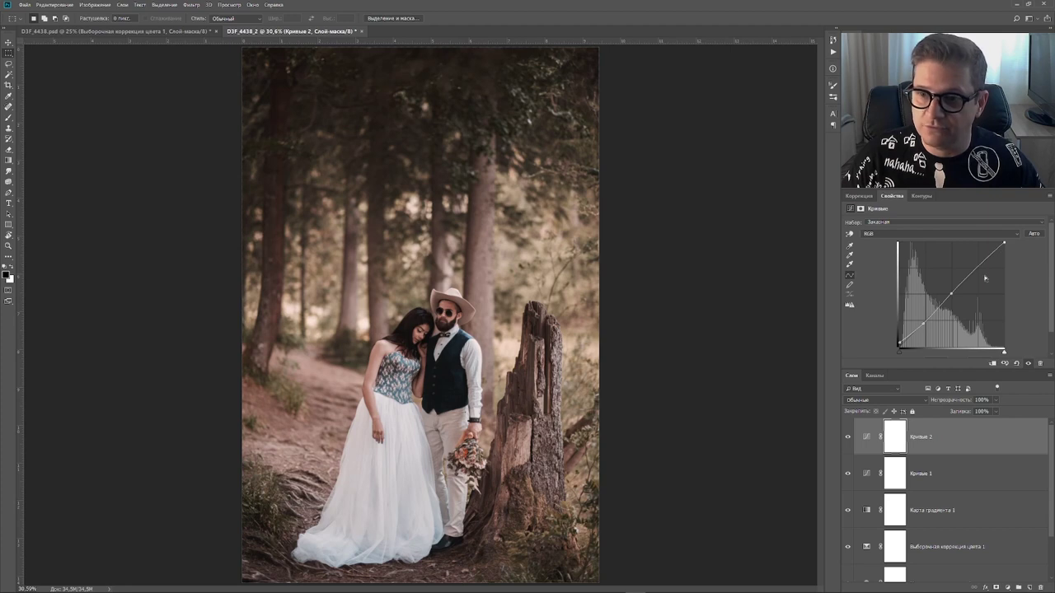
left_click_drag(1004, 241, 999, 242)
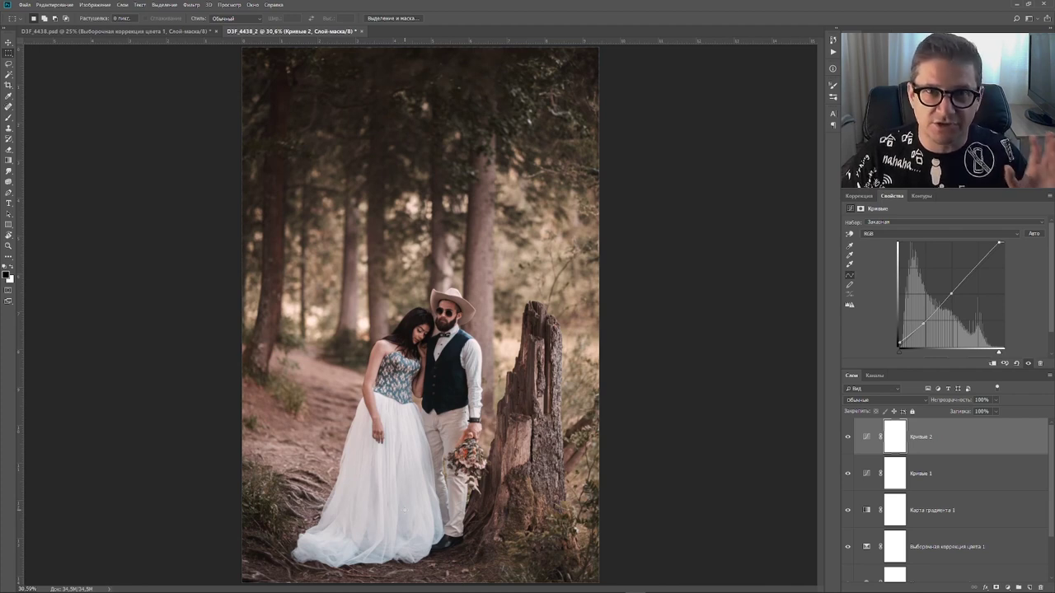
left_click(1017, 235)
left_click(973, 249)
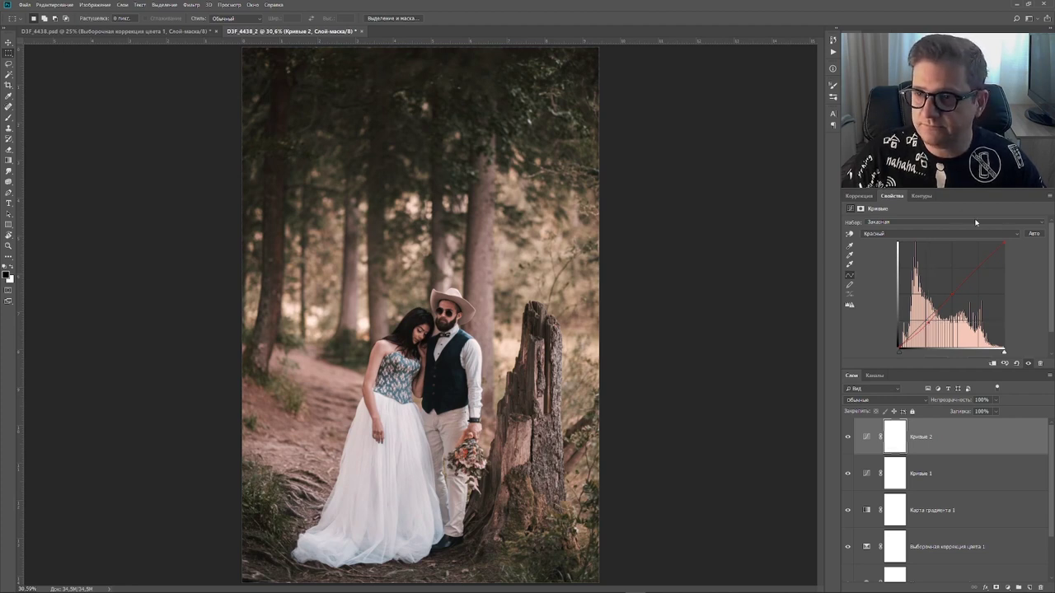
- On Curves 2's Blue channel, raise the black point and anchor two midtone points
left_click(1018, 234)
left_click(974, 261)
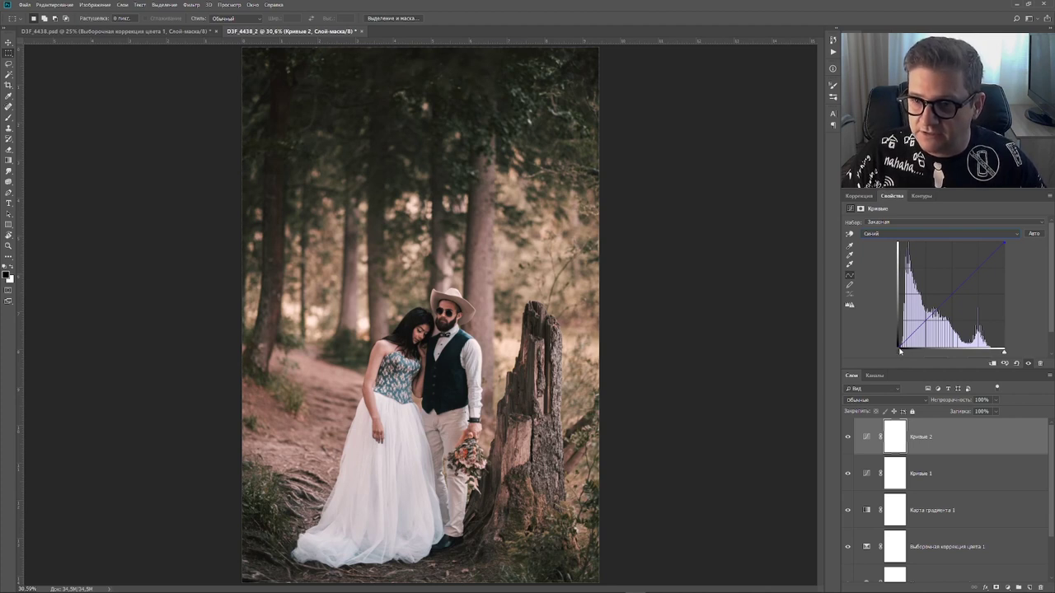
left_click_drag(899, 347, 895, 341)
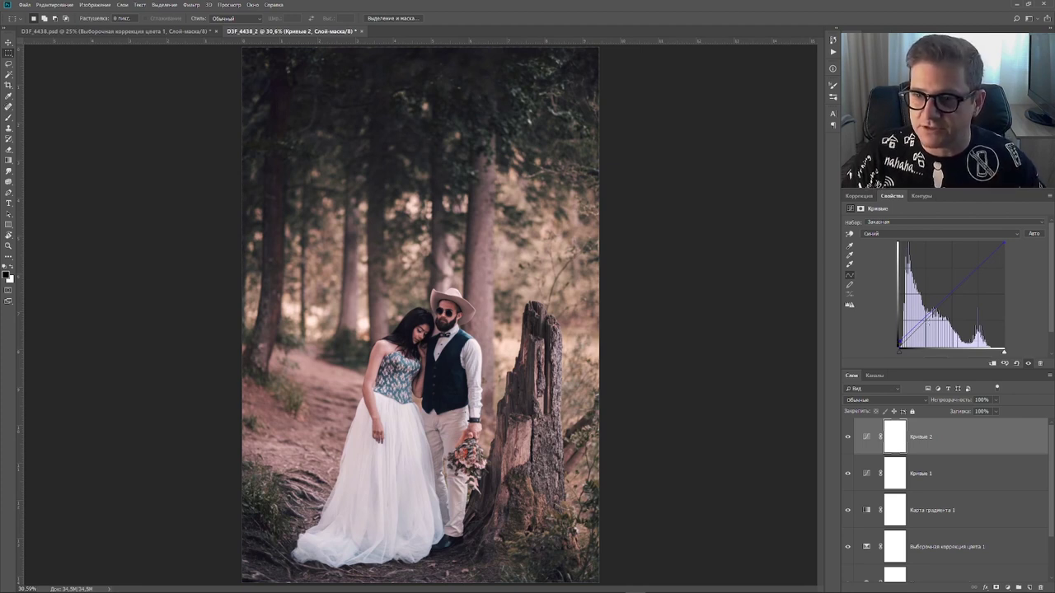
left_click(924, 322)
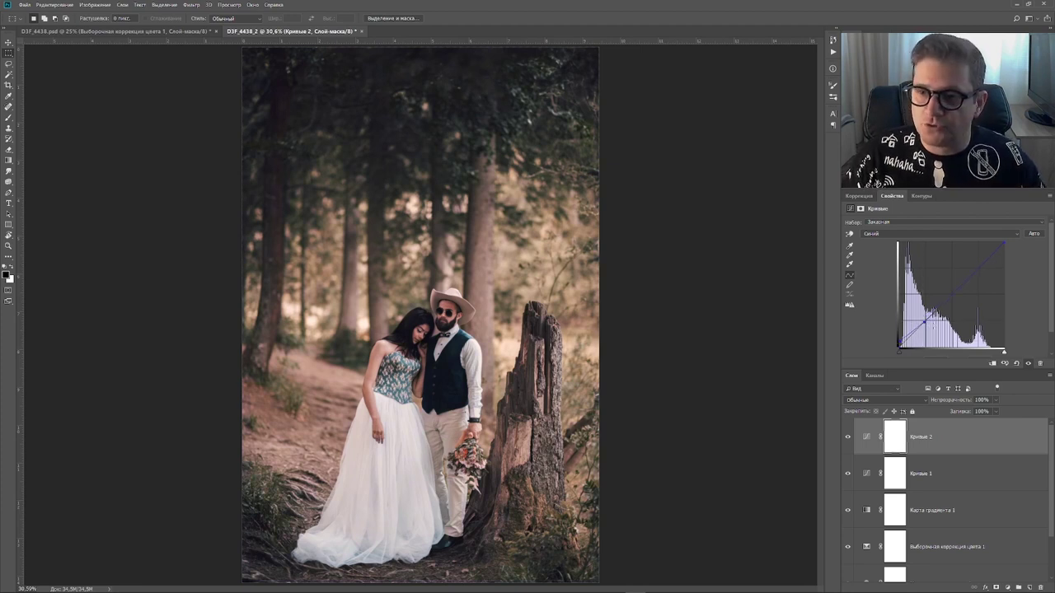
left_click(953, 295)
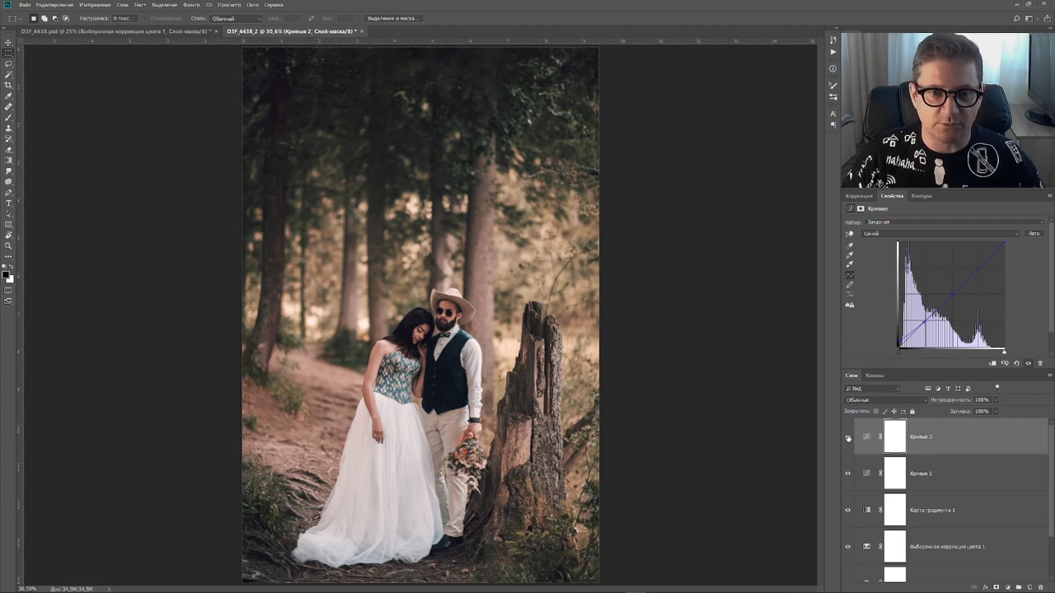
- Toggle Curves 2 off and on to compare, then return to the composite RGB curve
left_click(848, 438)
left_click(848, 438)
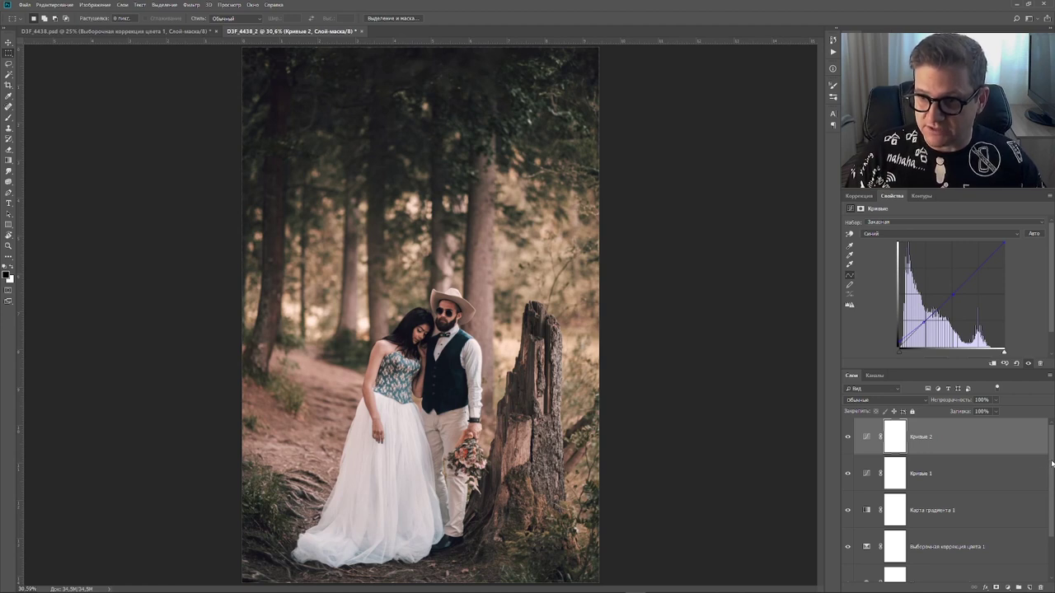
scroll(1051, 464, "down", 1)
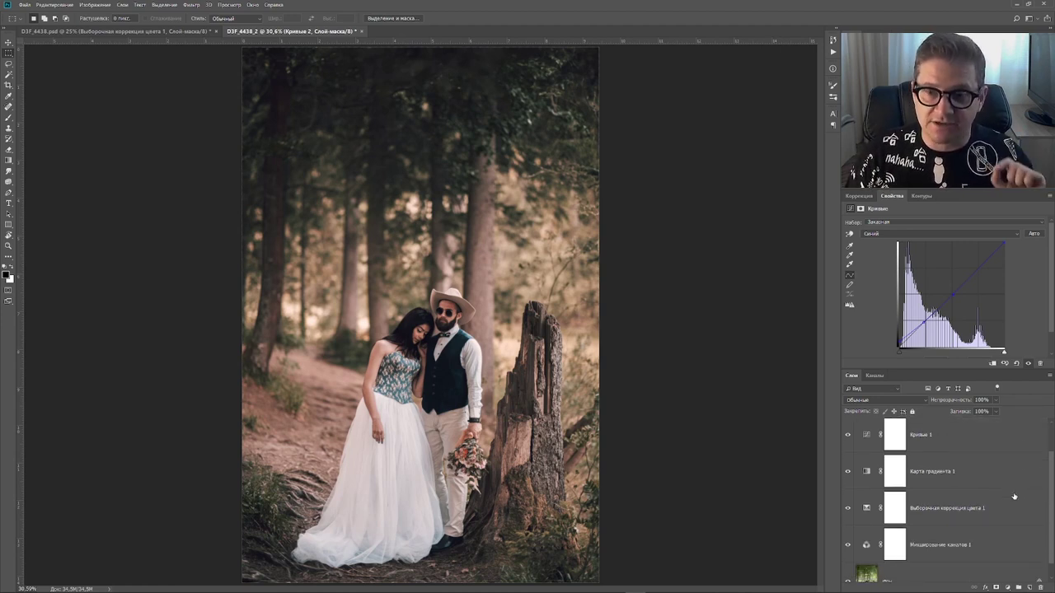
key("alt+2")
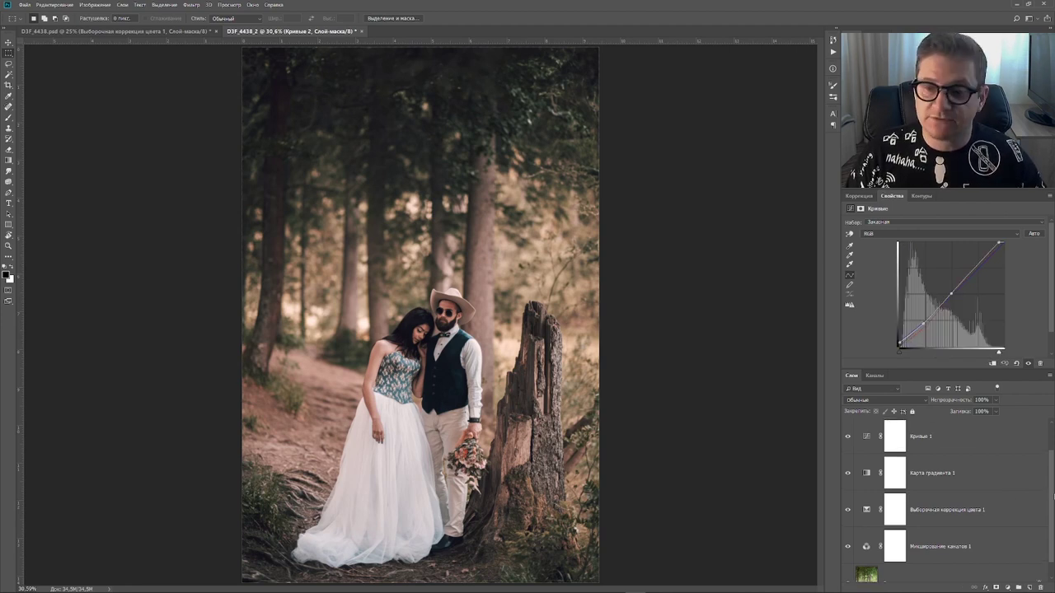
- Duplicate Gradient Map 1, hide the original, and open the copy's gradient for editing
left_click(999, 486)
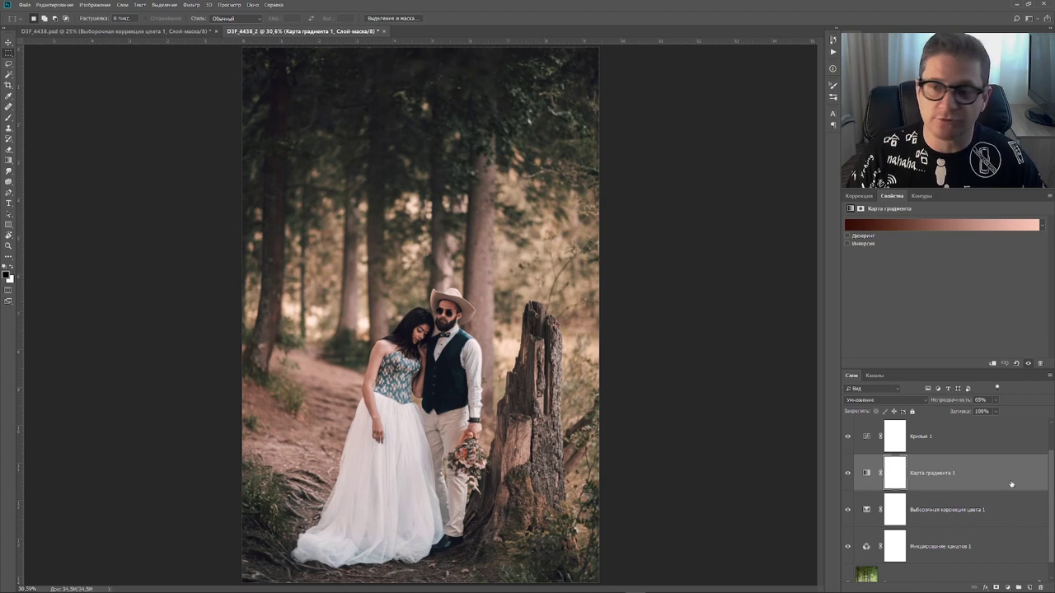
left_click_drag(1015, 485, 1028, 586)
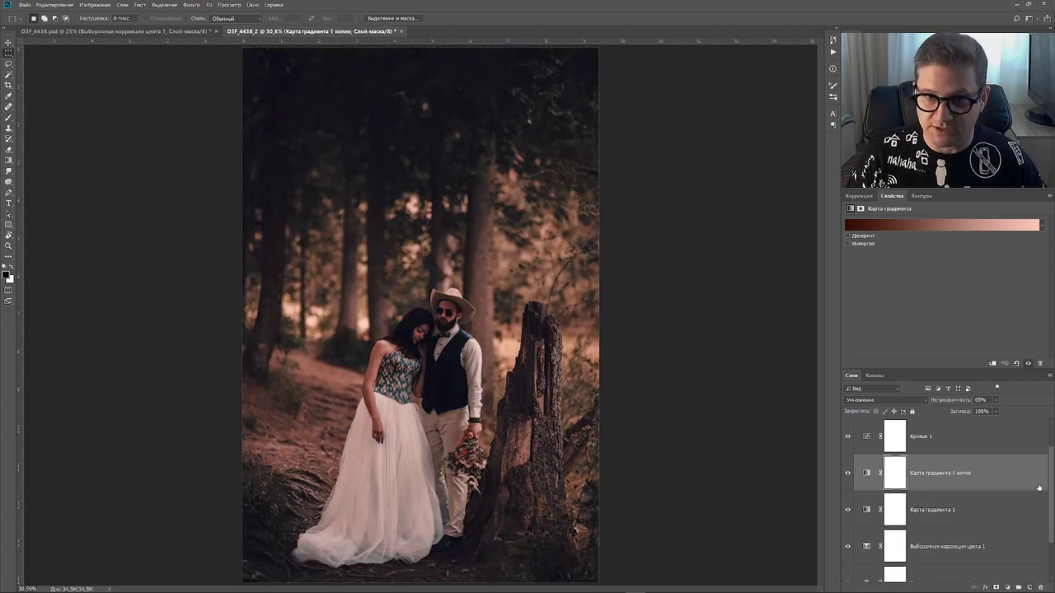
left_click(849, 511)
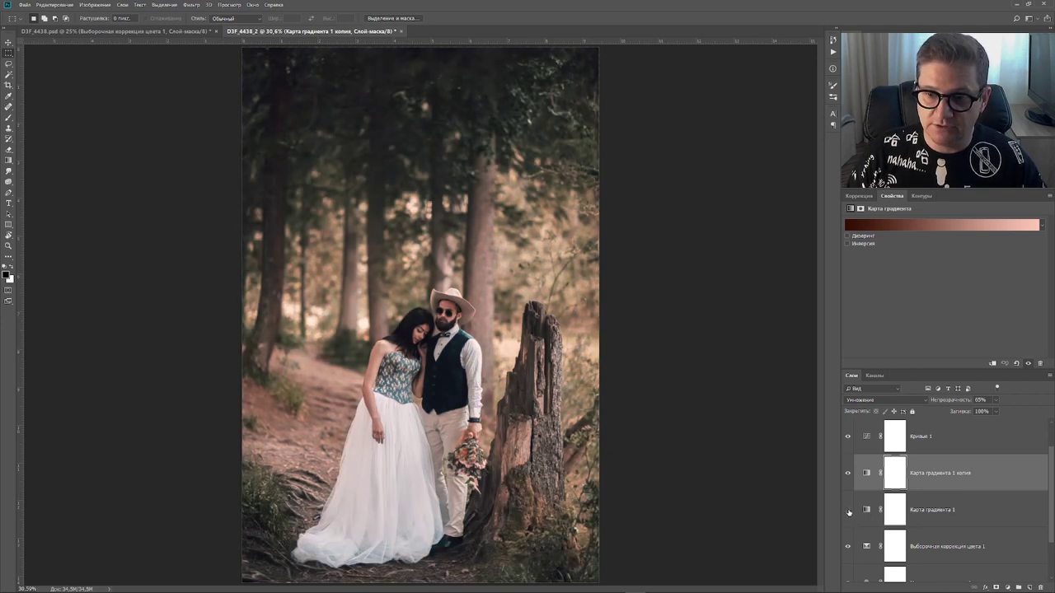
left_click(906, 231)
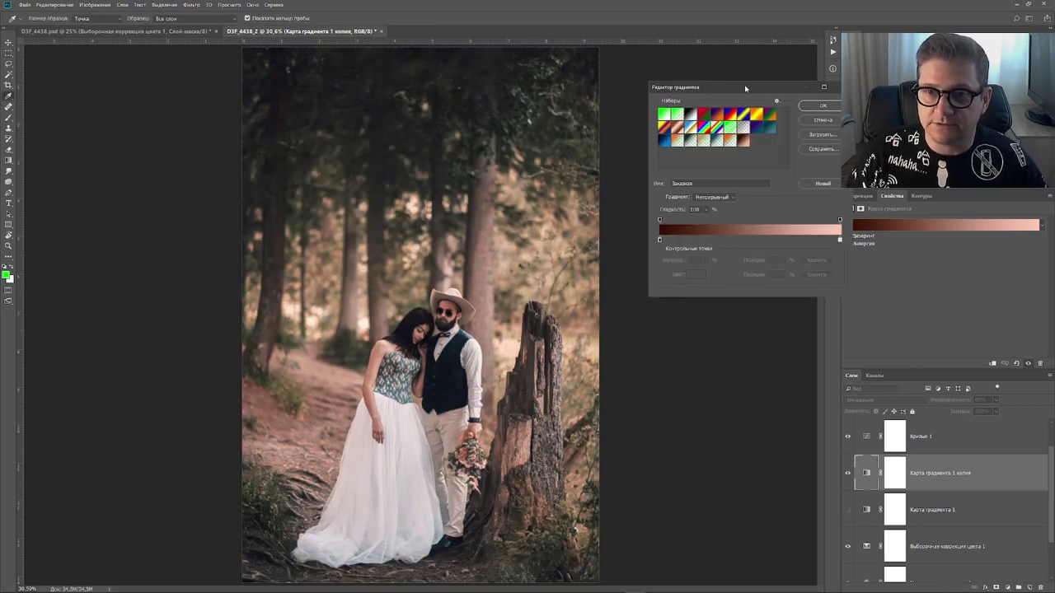
- Set the copy gradient's dark stop to a deep red-brown (H 16°, S 99%, B 42%)
left_click_drag(746, 88, 739, 77)
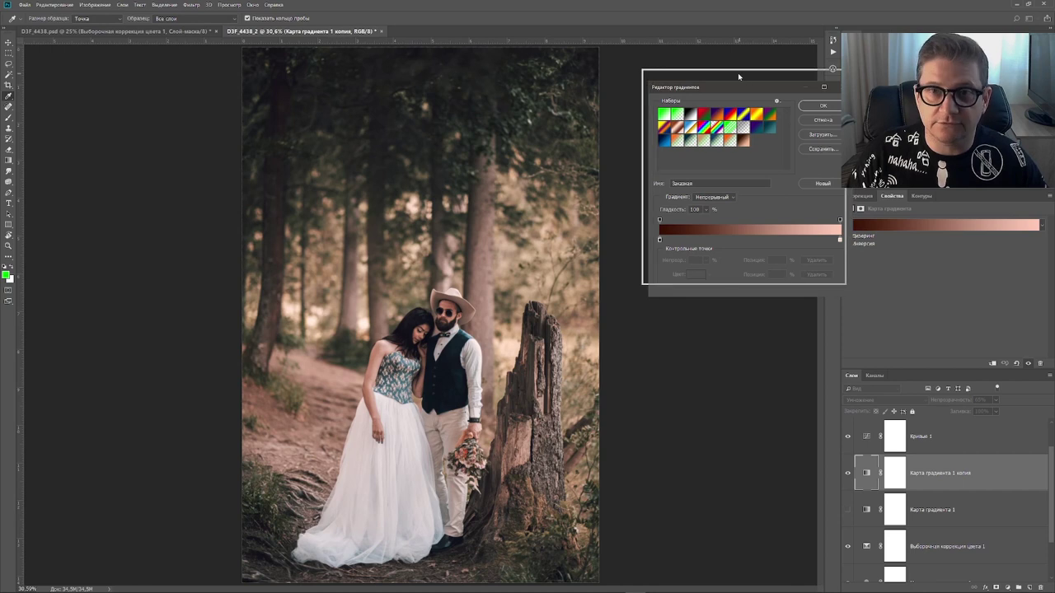
double_click(654, 229)
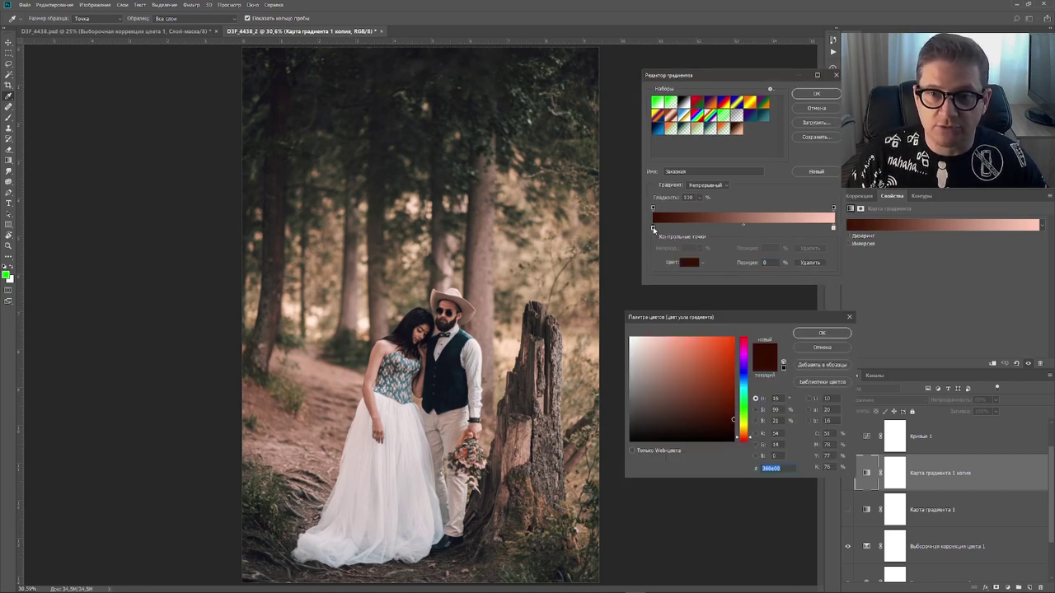
left_click_drag(770, 317, 789, 298)
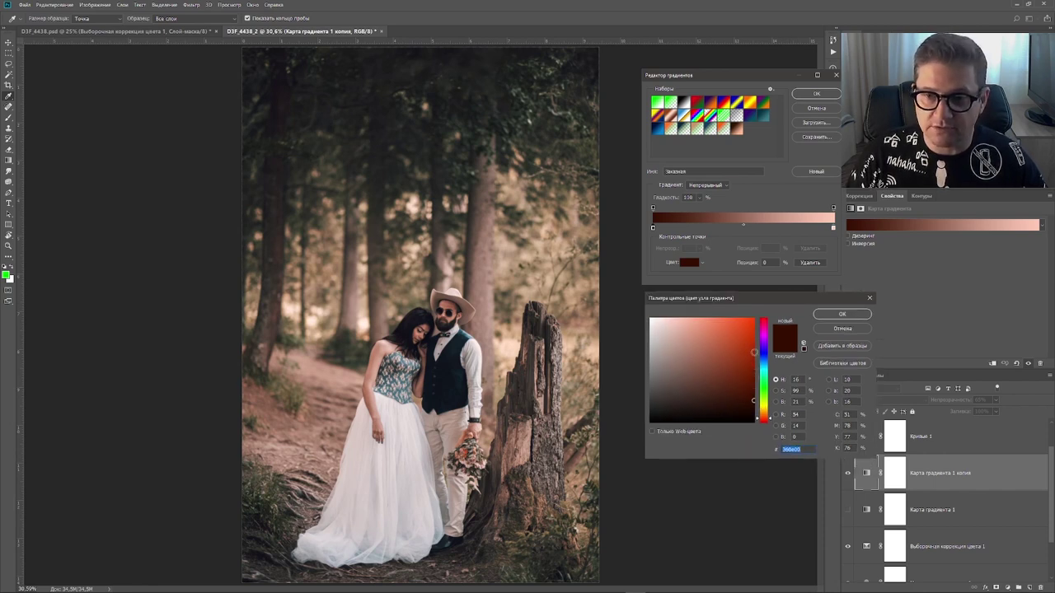
mouse_move(755, 355)
left_mouse_down()
mouse_move(742, 375)
mouse_move(727, 327)
left_mouse_up()
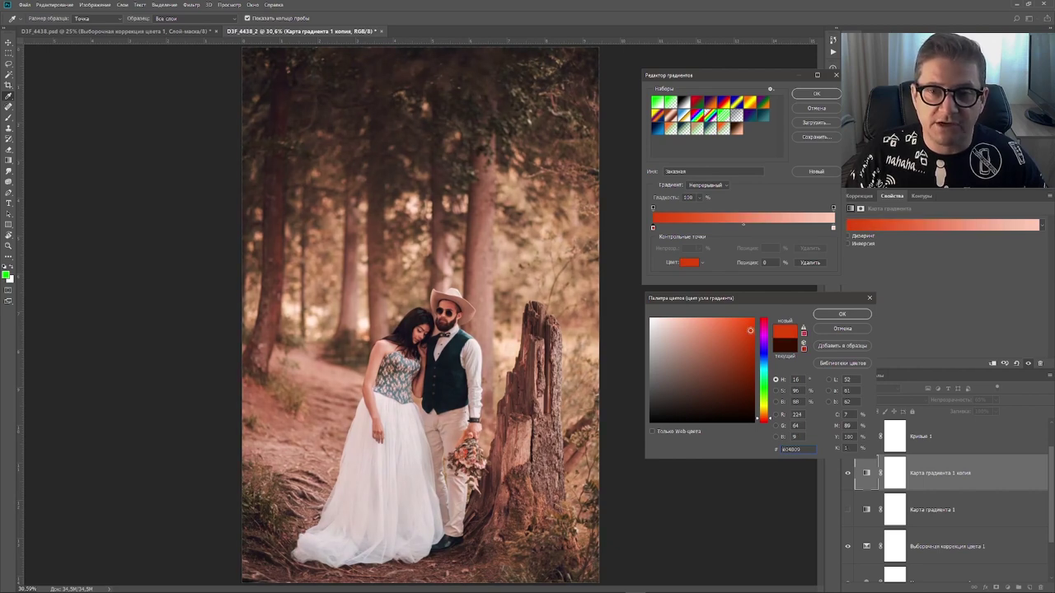
left_click(727, 357)
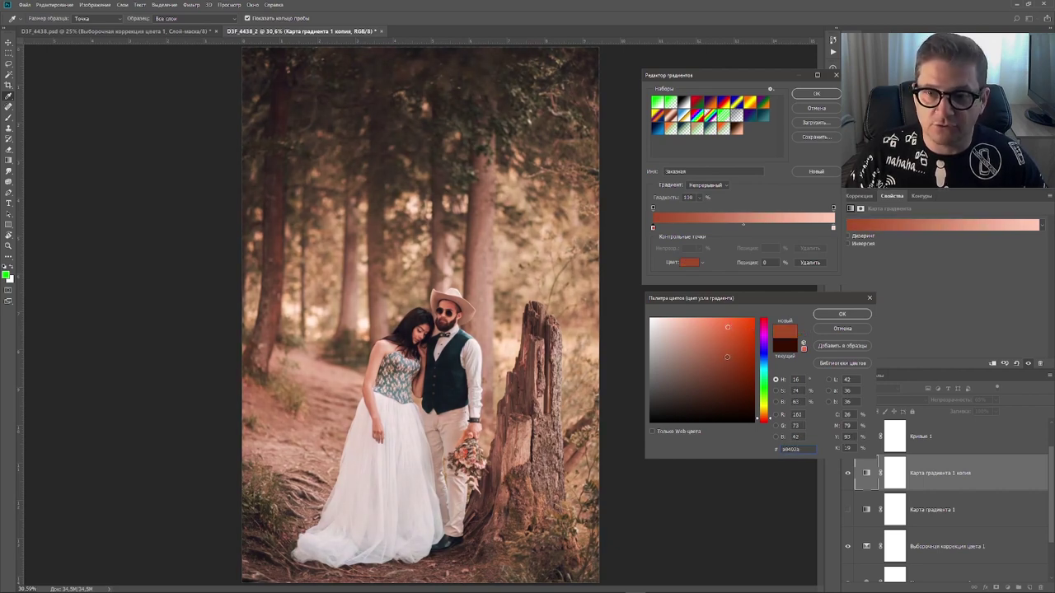
left_click(682, 391)
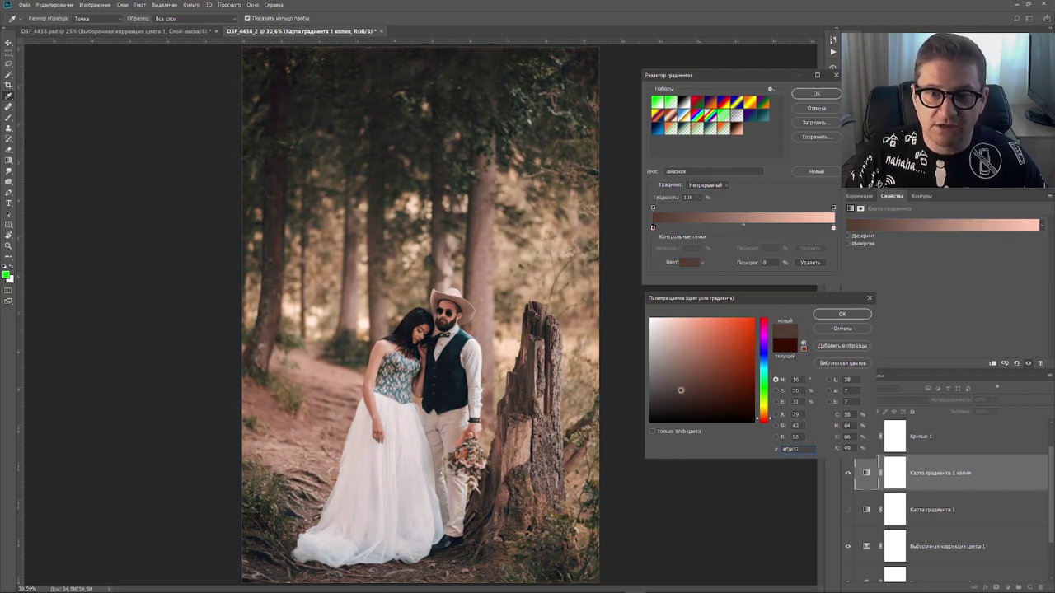
left_click(753, 392)
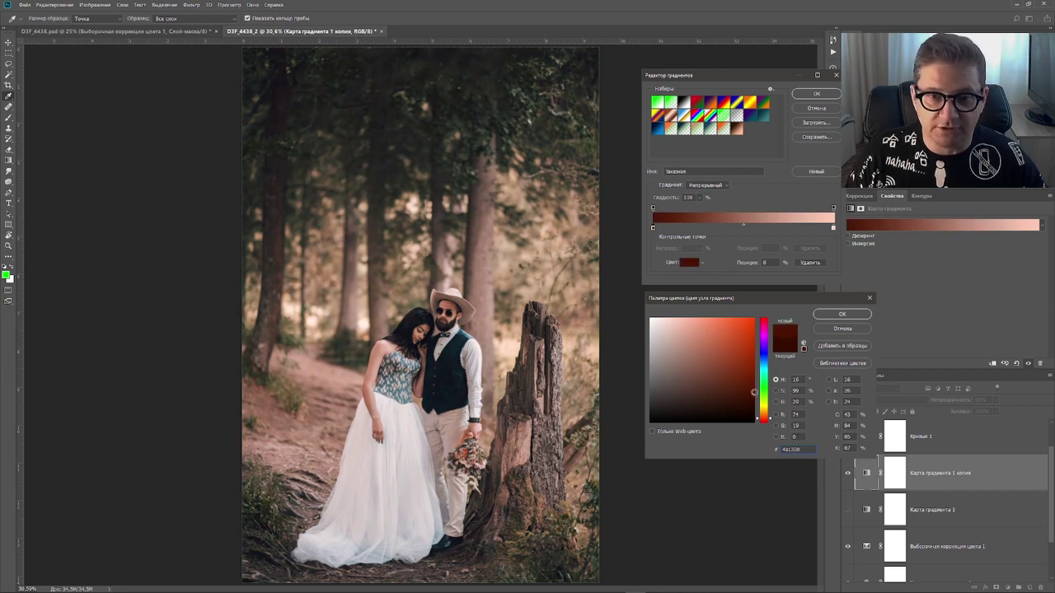
left_click(754, 379)
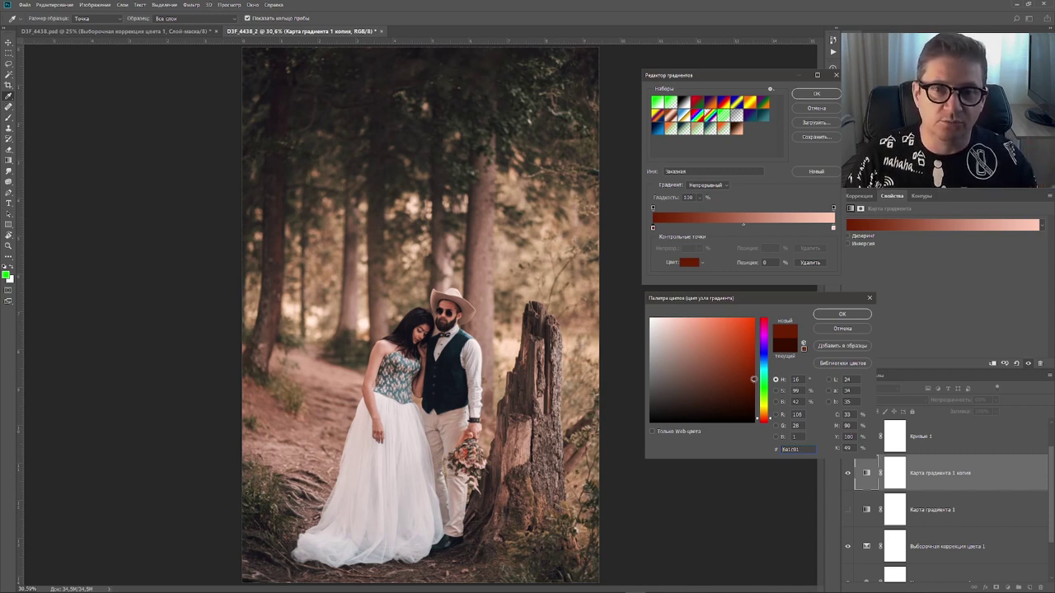
- Try a navy shadow colour, cancel both dialogs, and delete the Gradient Map 1 copy
left_click_drag(766, 421, 769, 363)
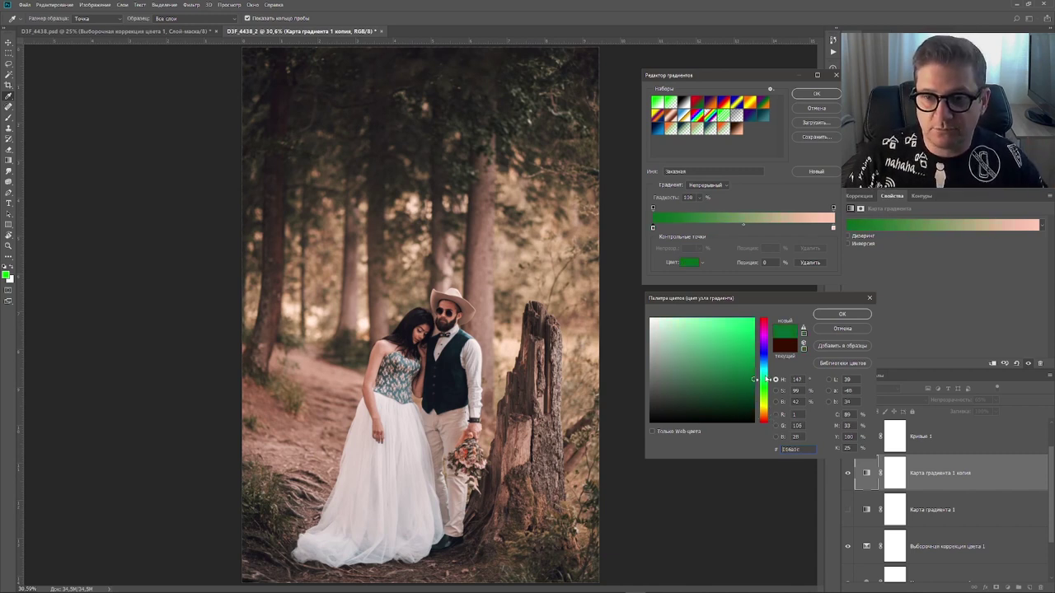
left_click(754, 401)
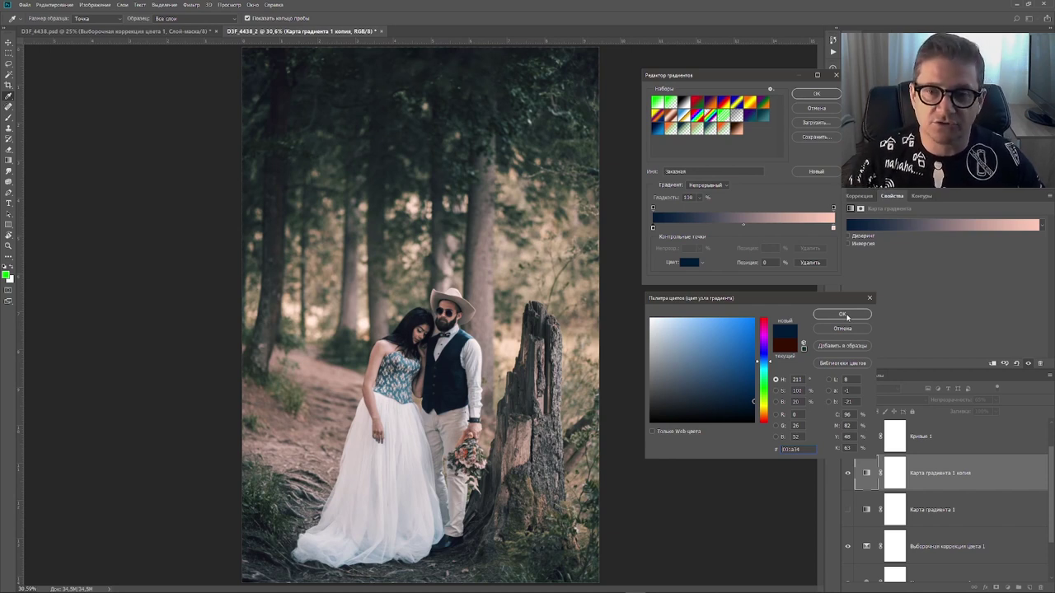
left_click(845, 317)
key("Escape")
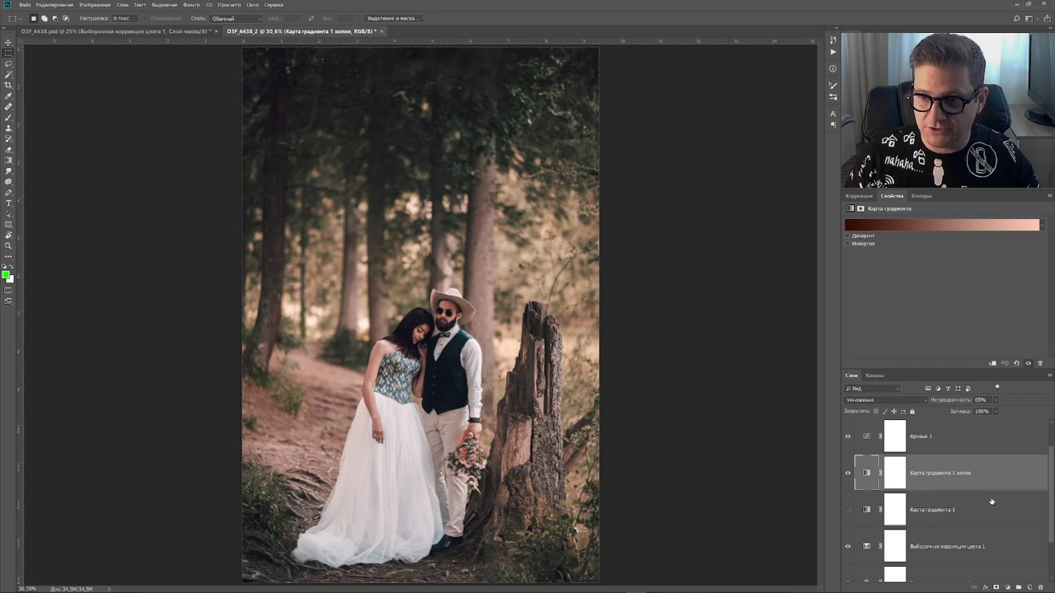
key("Delete")
- Turn Gradient Map 1 back on and choose File > Export > Color Lookup Tables
left_click(847, 473)
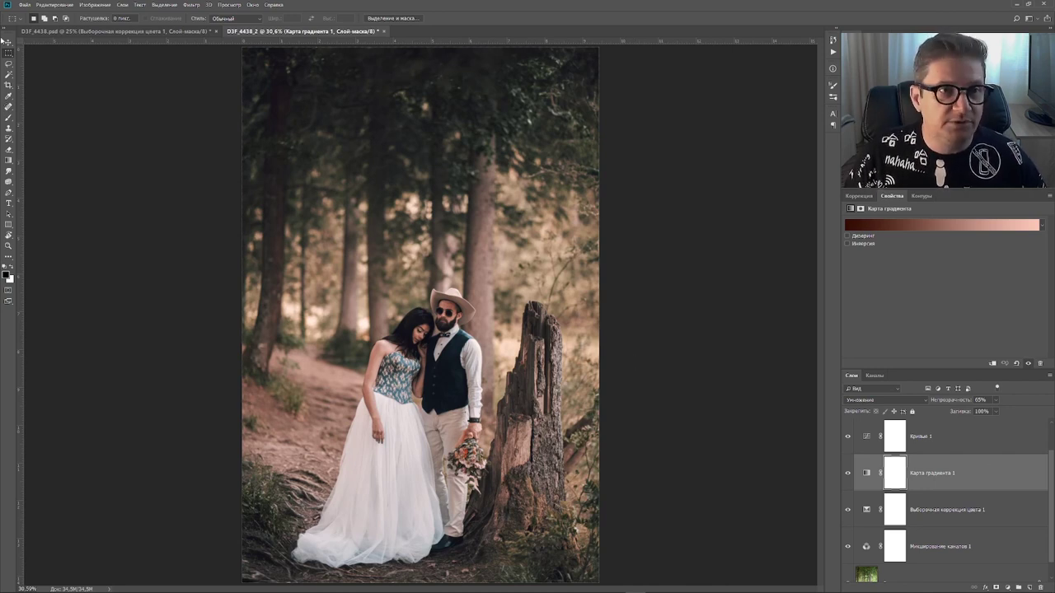
left_click(24, 5)
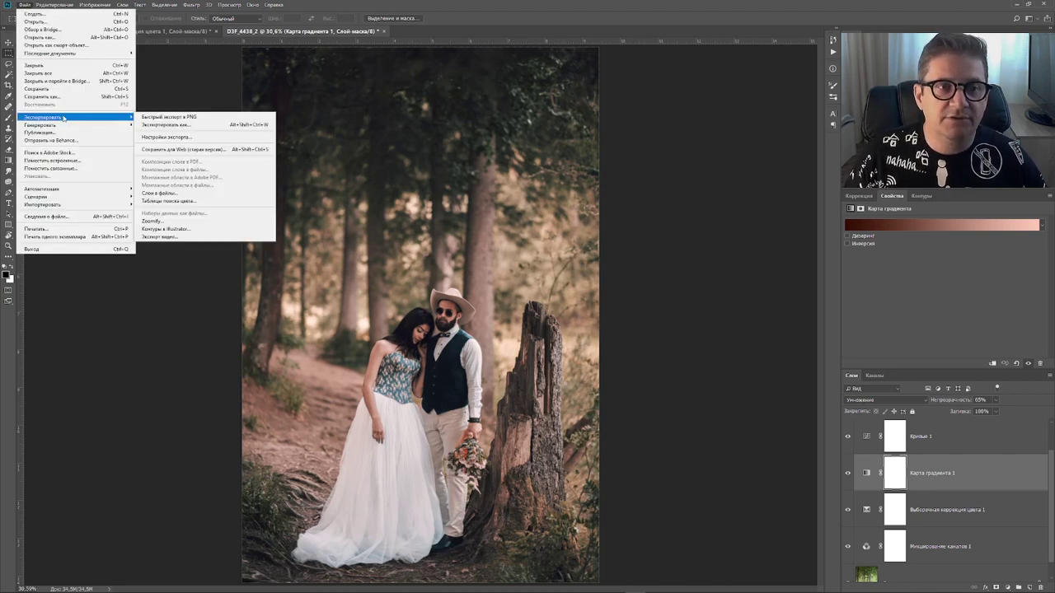
mouse_move(43, 117)
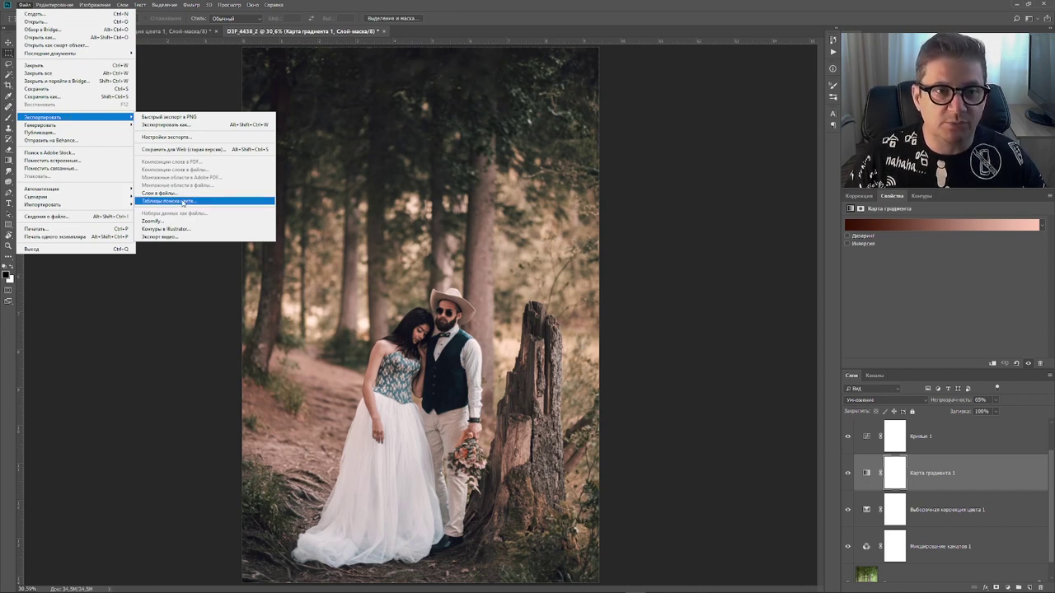
left_click(185, 203)
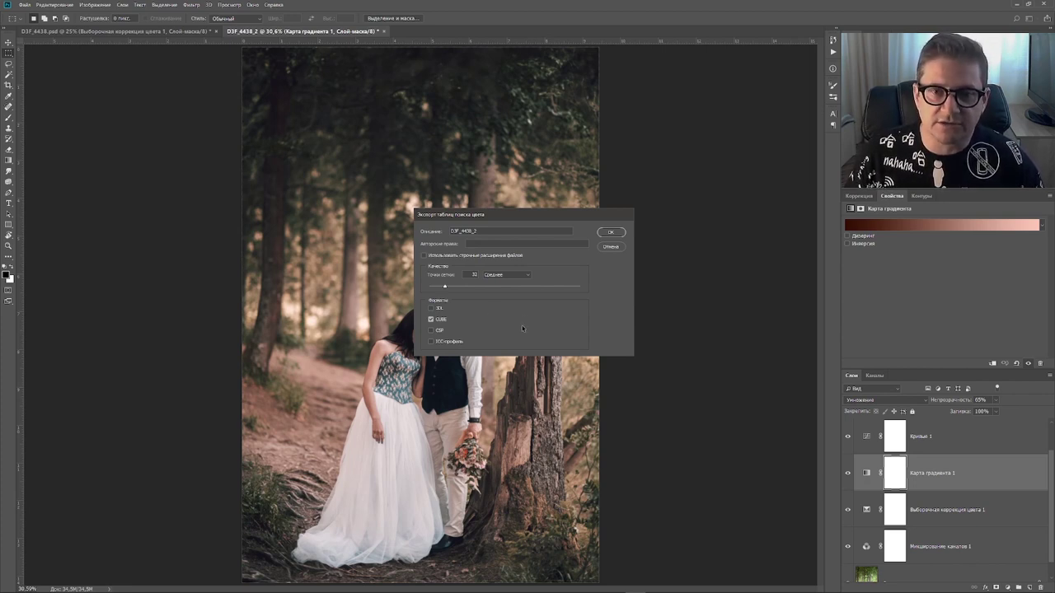
- Confirm the lookup-table export at Medium quality, 32 grid points, CUBE format
left_click(506, 274)
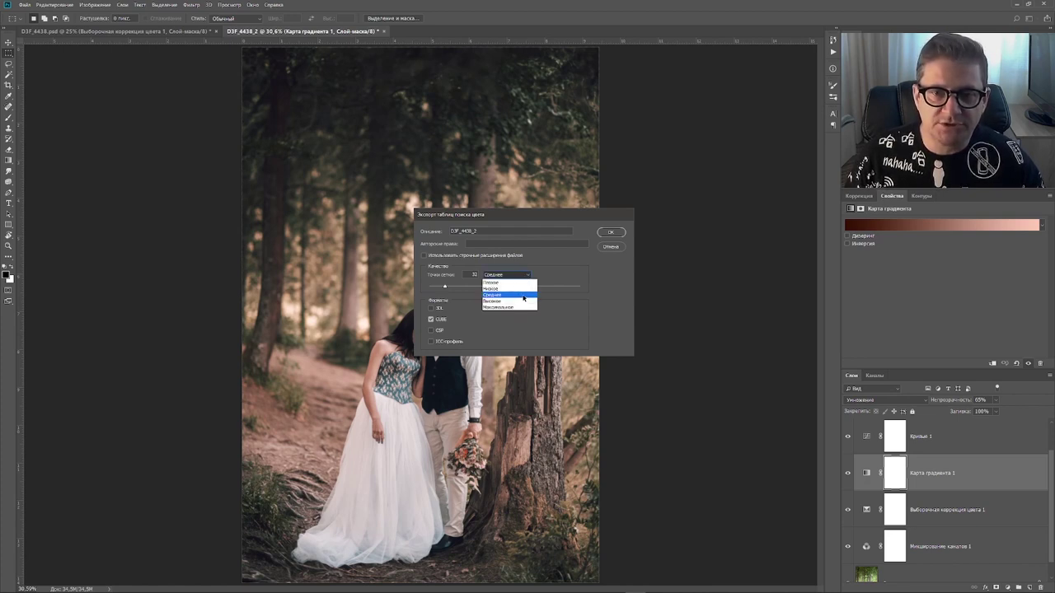
left_click(523, 295)
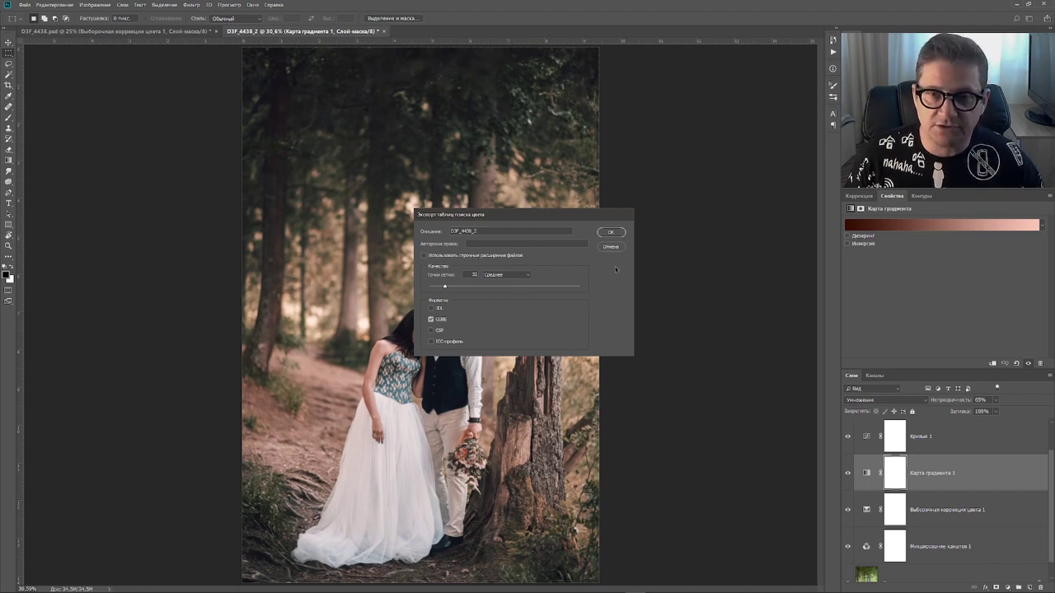
left_click(611, 232)
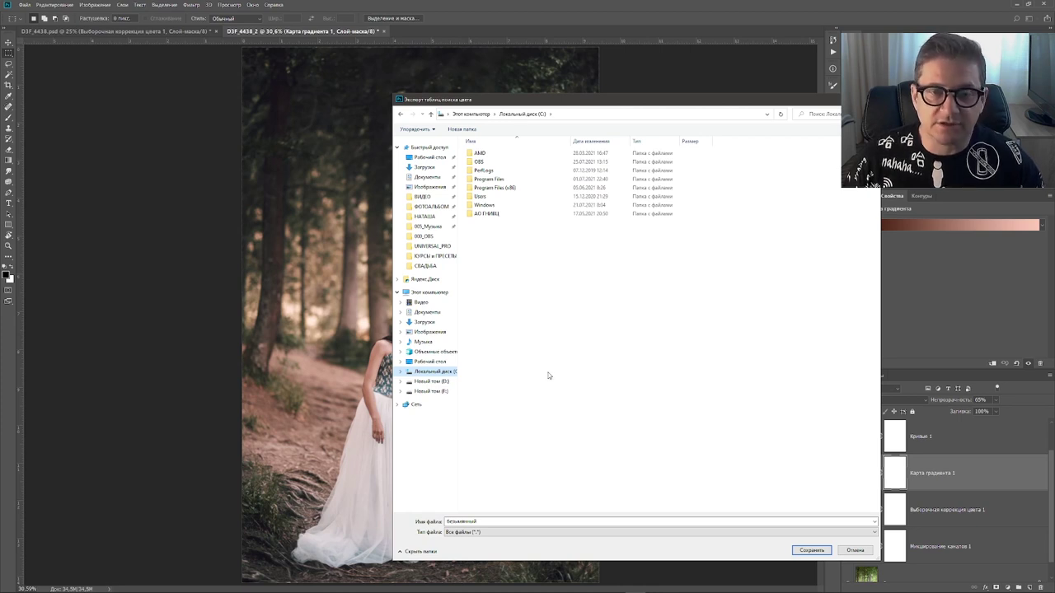
- Save the LUT as Cinema_1 in Adobe Photoshop CC 2018\Presets\3DLUTs
double_click(493, 180)
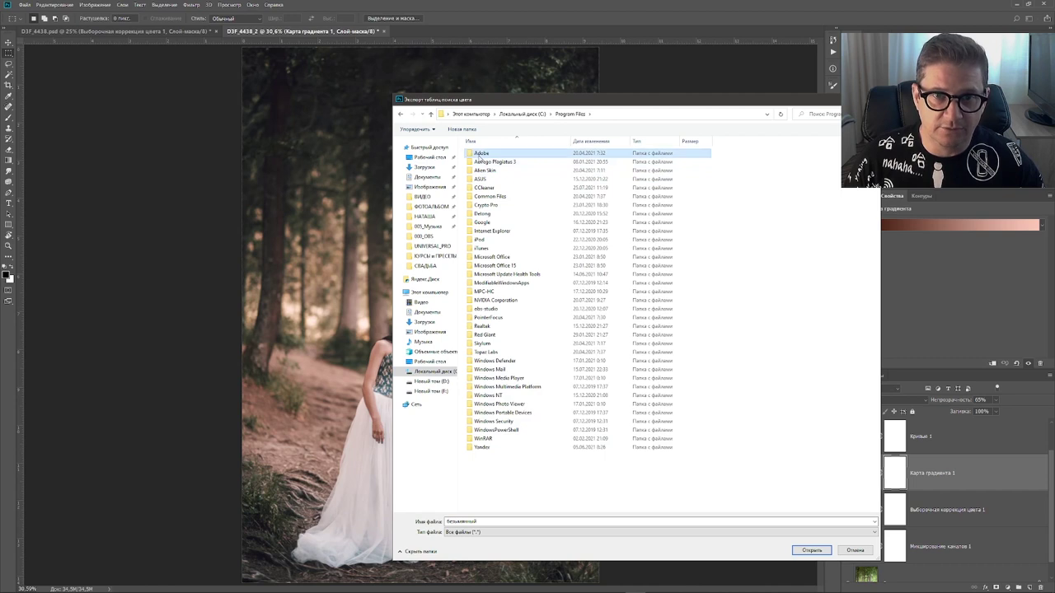
double_click(477, 154)
double_click(480, 205)
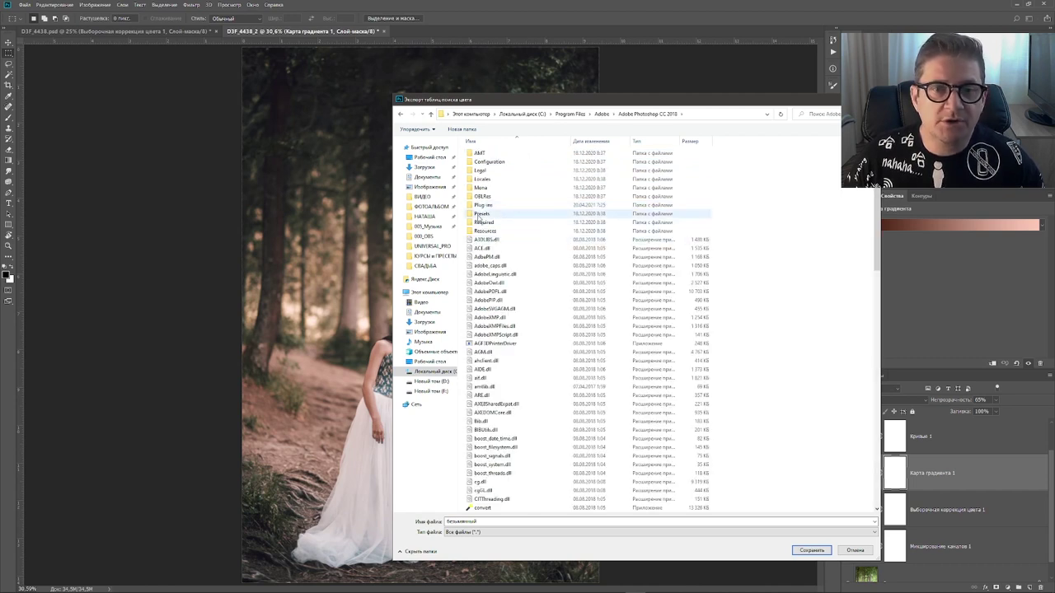
double_click(483, 214)
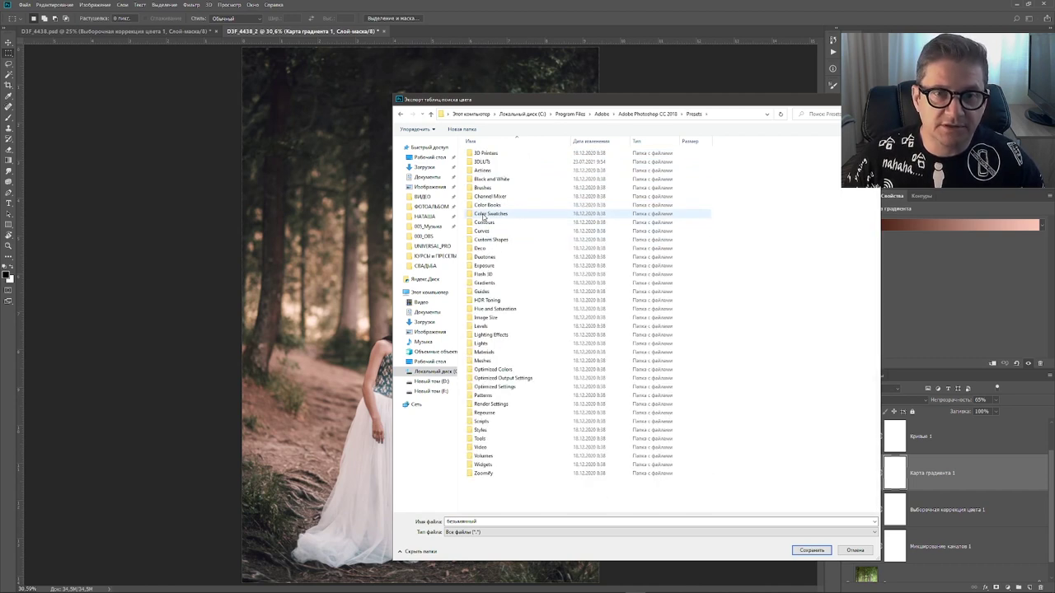
double_click(483, 163)
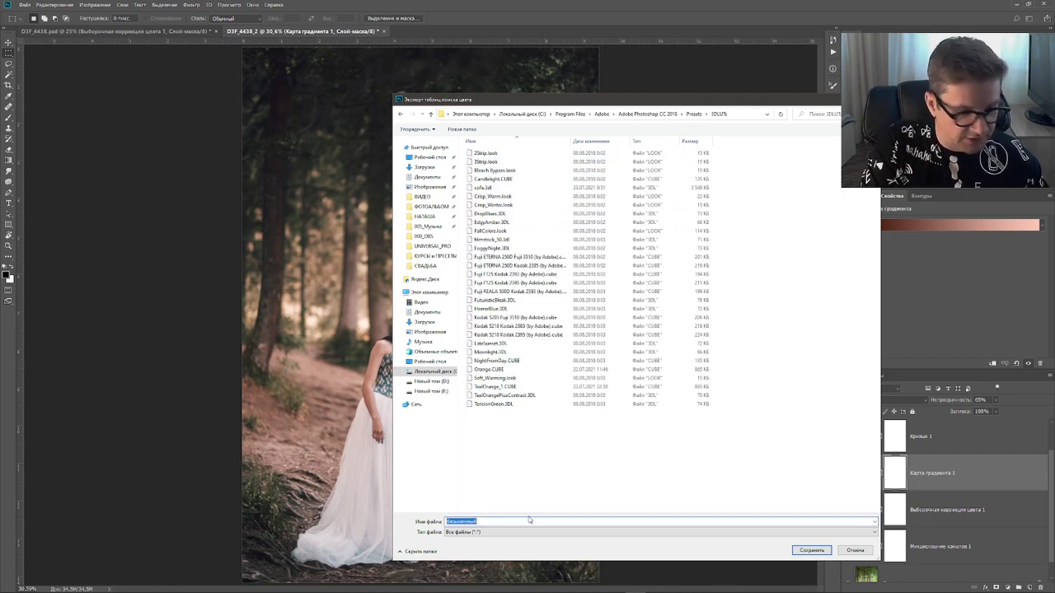
type("Cine")
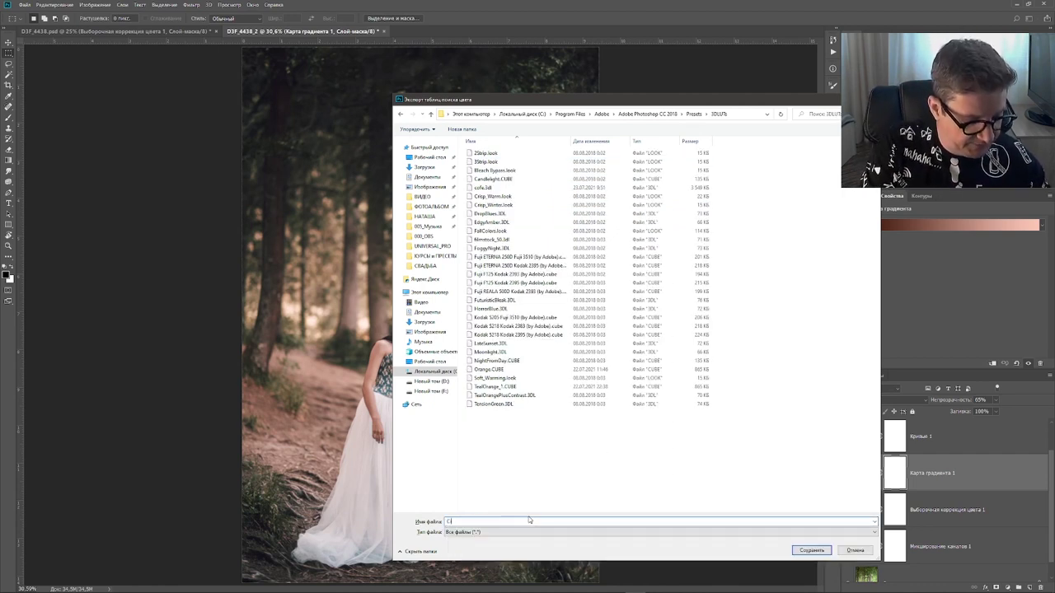
type("ma_1")
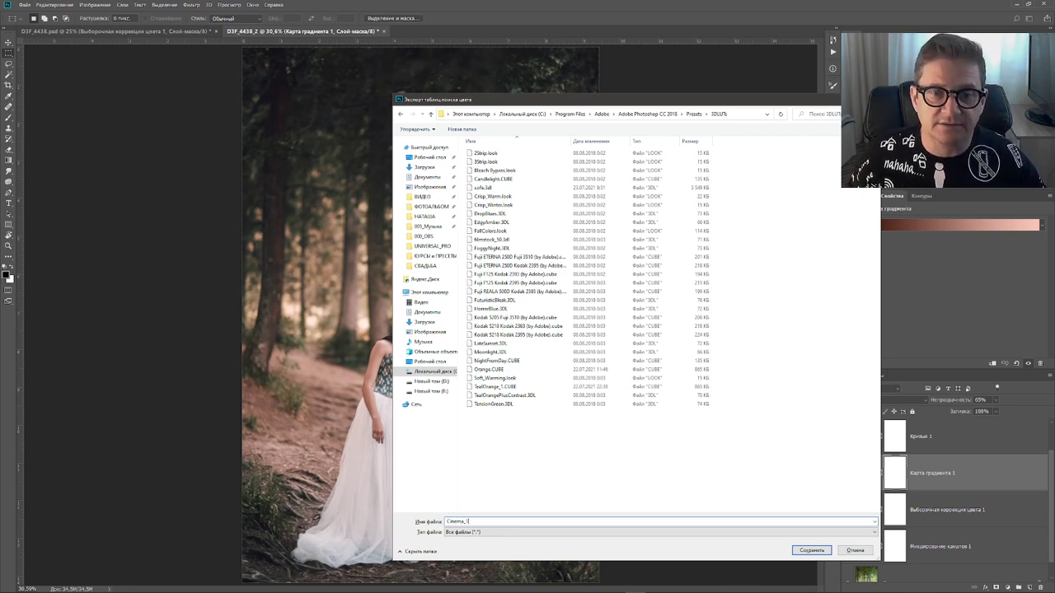
left_click(812, 550)
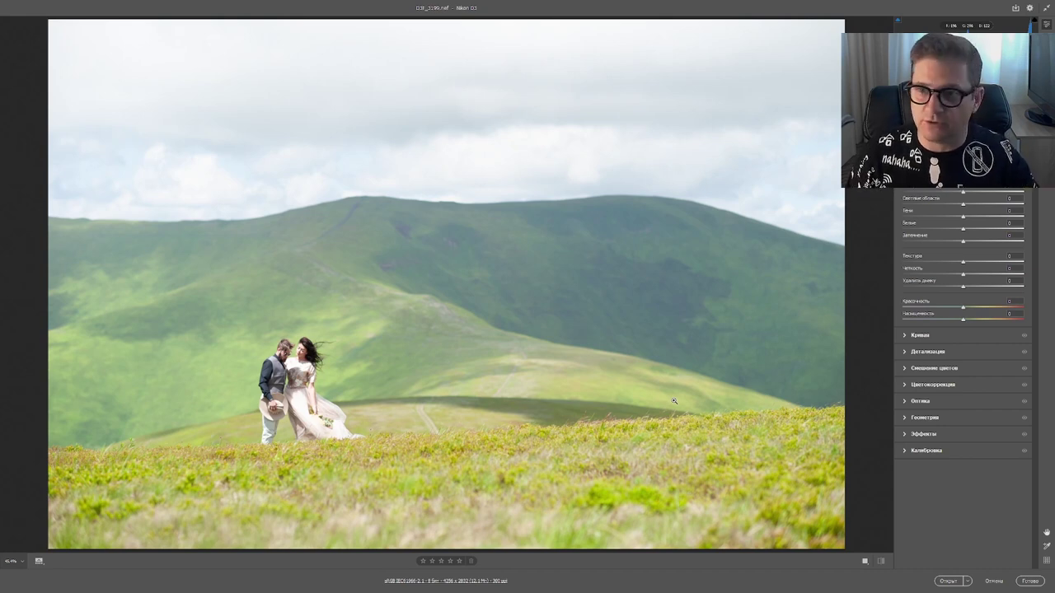
- Set Highlights to -100, raise Shadows, and open the meadow photo in Photoshop
left_click(1013, 198)
type("-100")
key("Return")
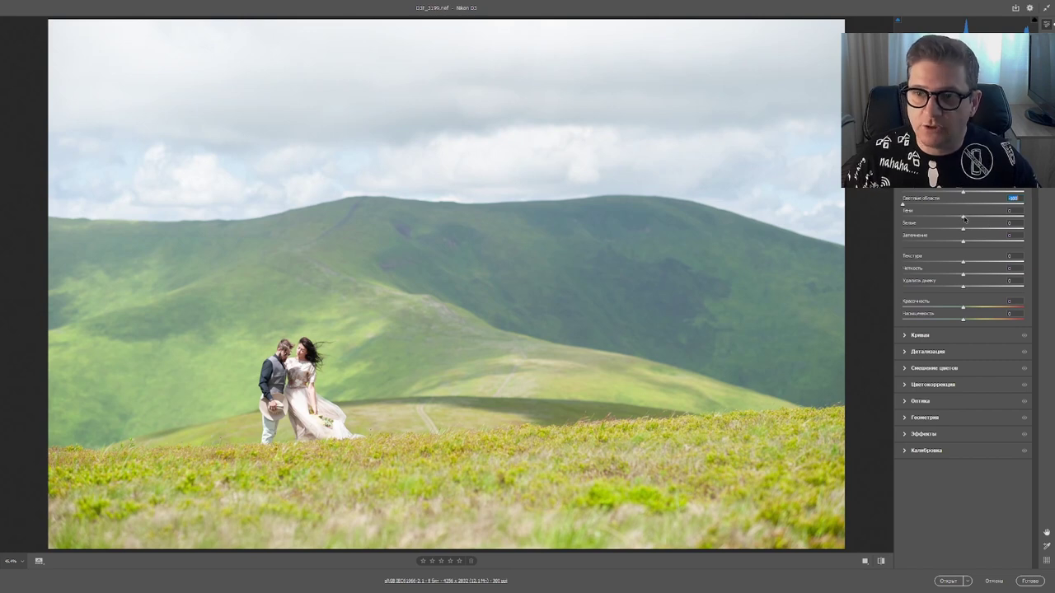
left_click_drag(969, 218, 990, 218)
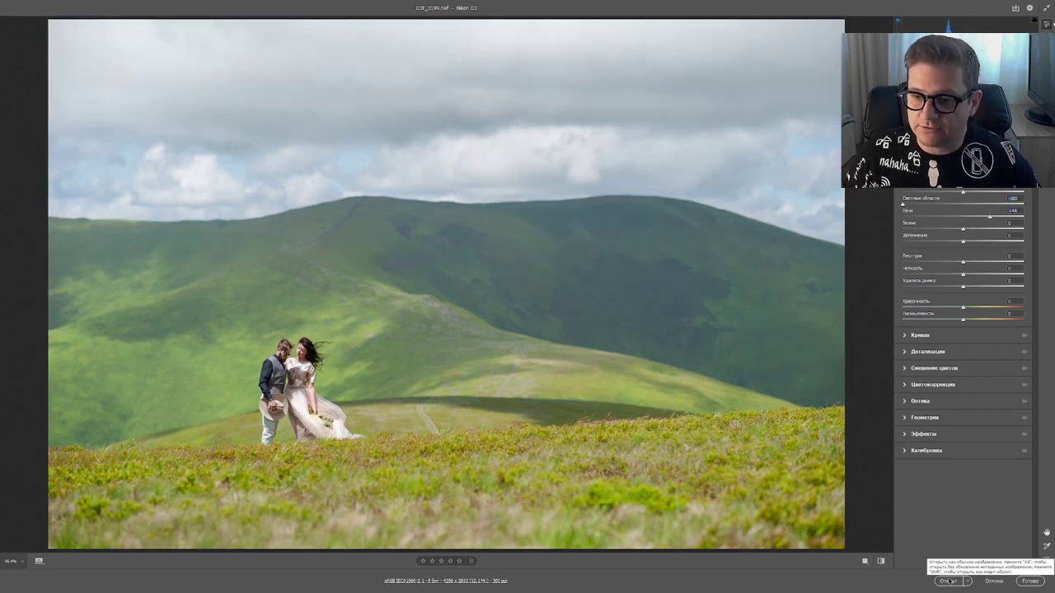
left_click(948, 581)
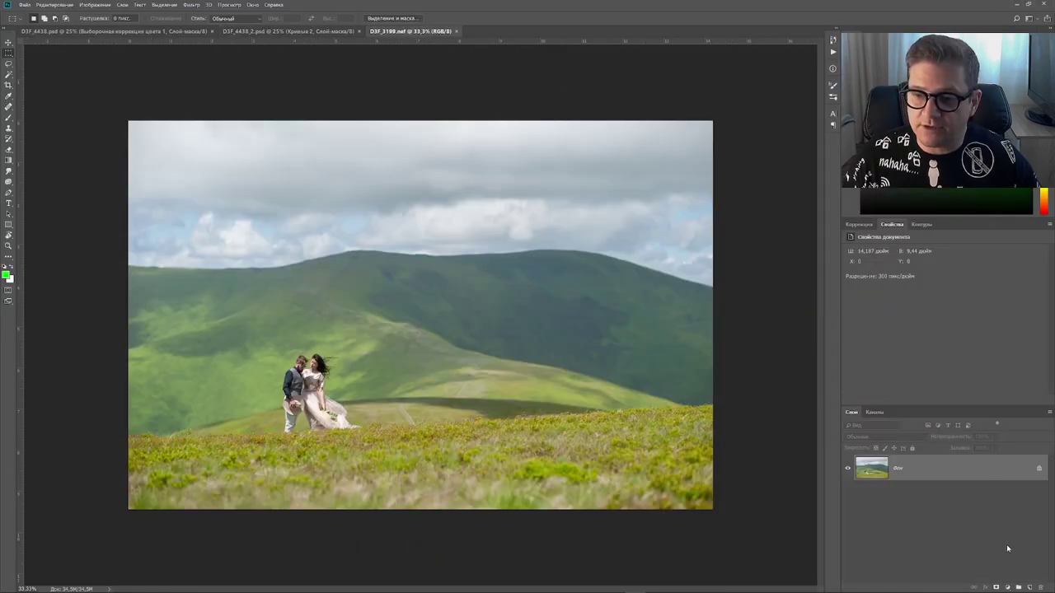
- Add a Color Lookup adjustment layer to the meadow photo and open its 3DLUT File list
left_click(1008, 588)
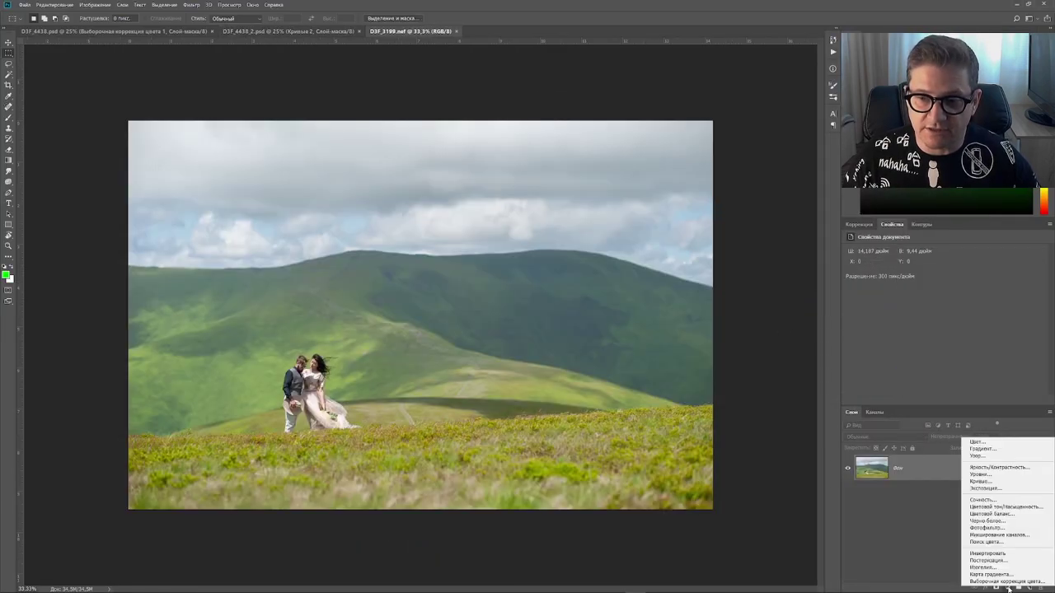
left_click(1005, 546)
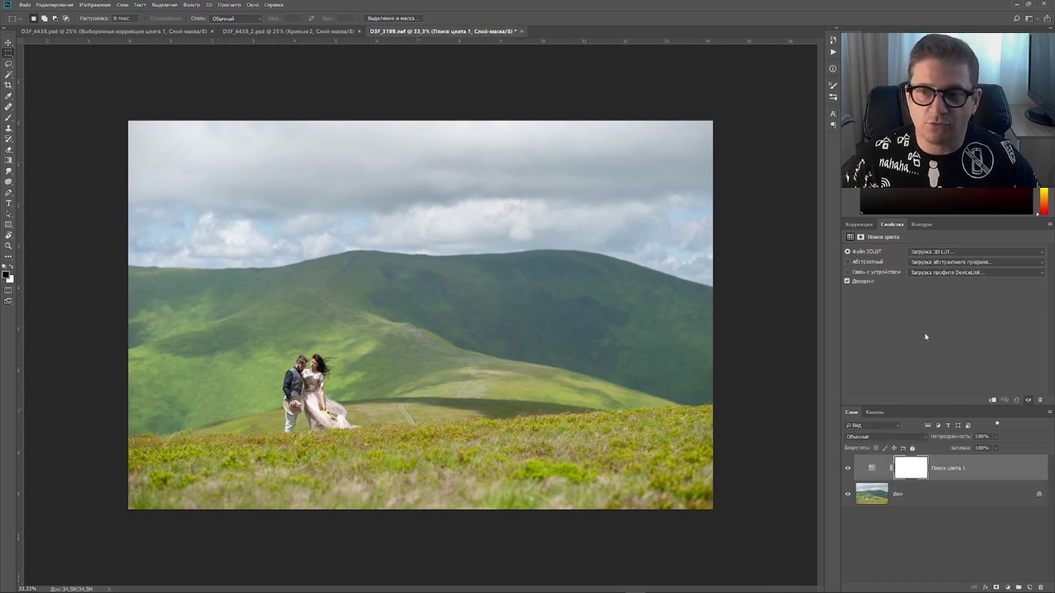
left_click(1042, 252)
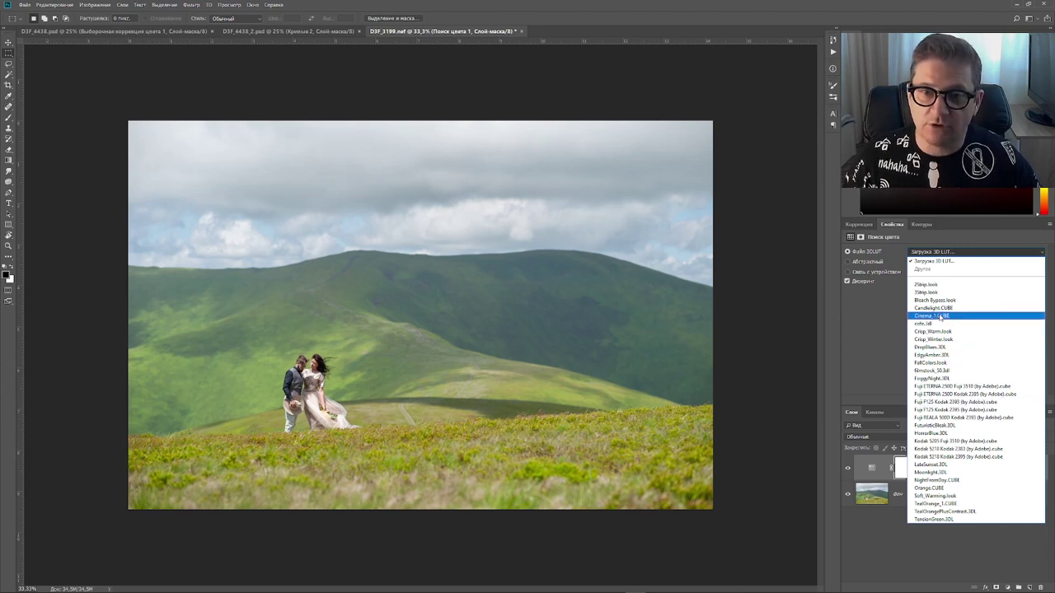
- Apply Cinema_1.CUBE, compare at 67% opacity, then restore the lookup to 100%
left_click(939, 316)
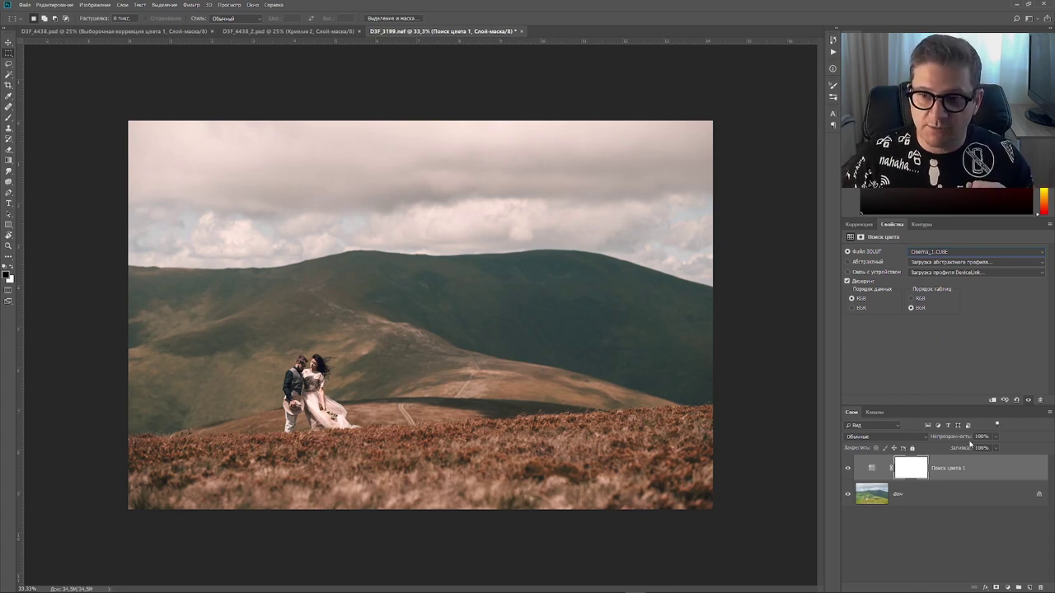
mouse_move(971, 440)
left_mouse_down()
mouse_move(944, 439)
mouse_move(962, 442)
left_mouse_up()
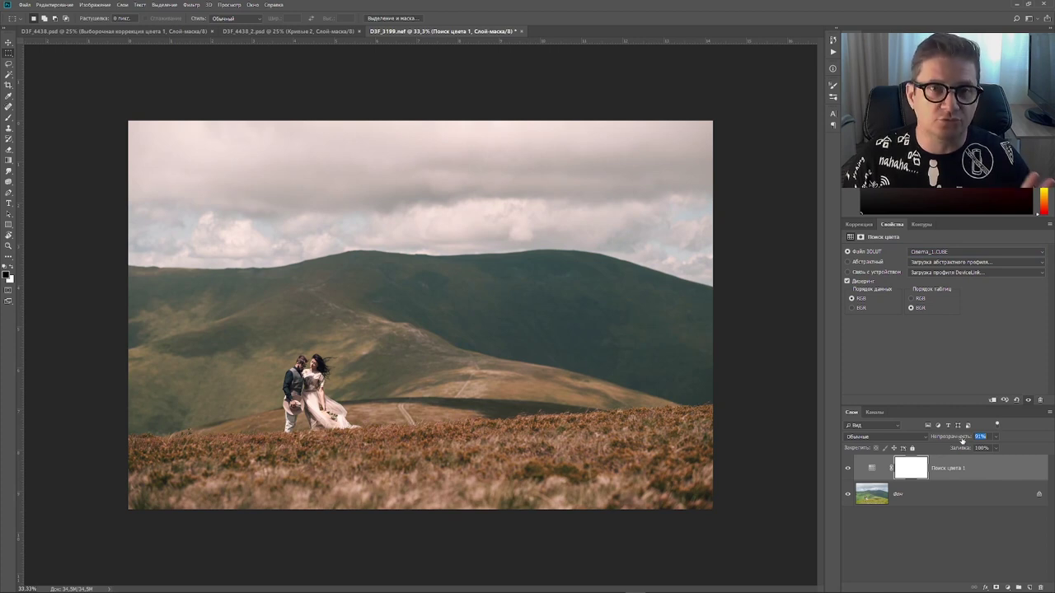
left_click_drag(962, 442, 989, 442)
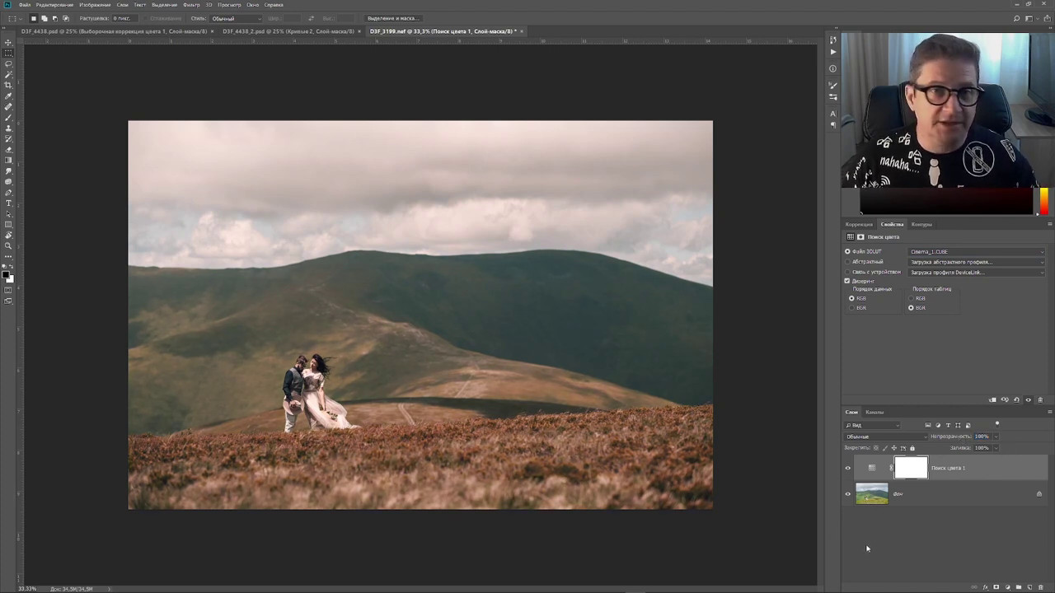